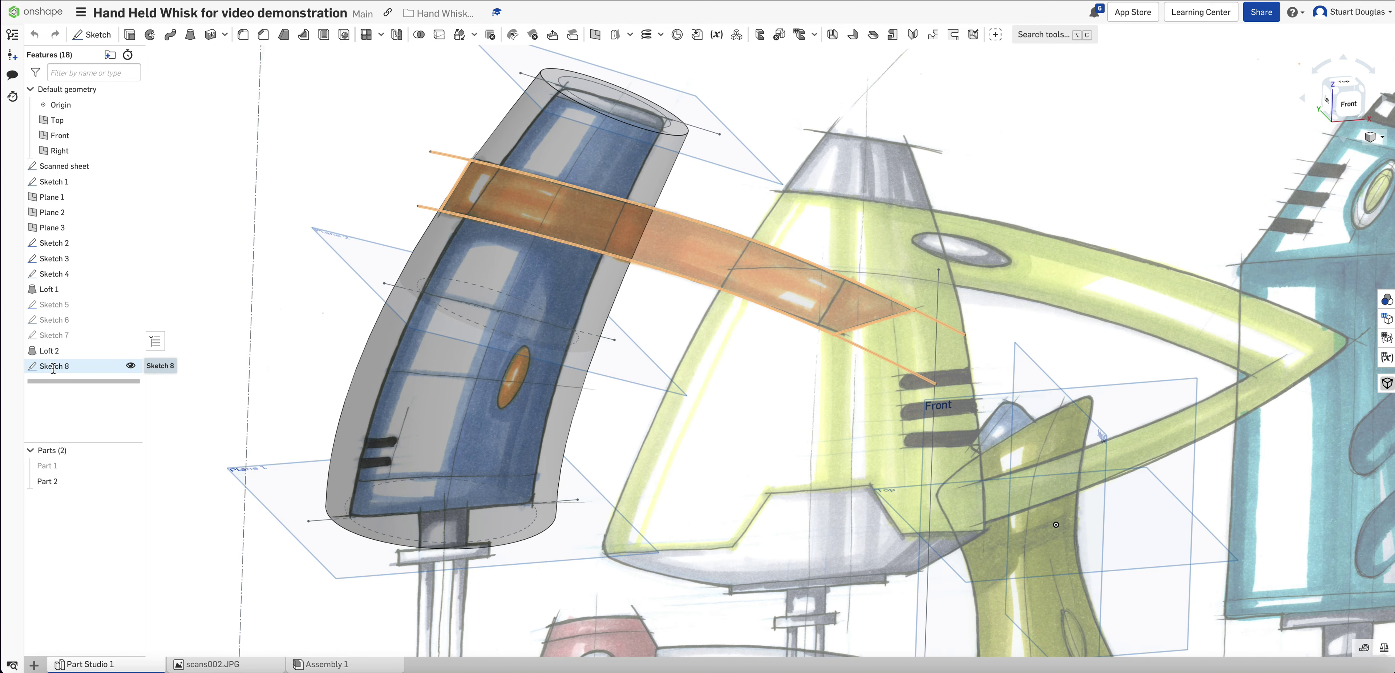
Extrude Sketch 8 symmetrically as an Add operation merged into Part 2, previewing at 25 mm
{"action": "scroll", "coordinate": [609, 195], "scroll_direction": "up", "scroll_amount": 5}
{"action": "left_click", "coordinate": [52, 366]}
{"action": "left_click", "coordinate": [129, 35]}
{"action": "left_click", "coordinate": [167, 87]}
{"action": "left_click", "coordinate": [135, 166]}
From the top view, change Extrude 1's symmetric depth to 40, then 45 mm, and confirm it
{"action": "right_click_drag", "start_coordinate": [439, 193], "coordinate": [415, 266]}
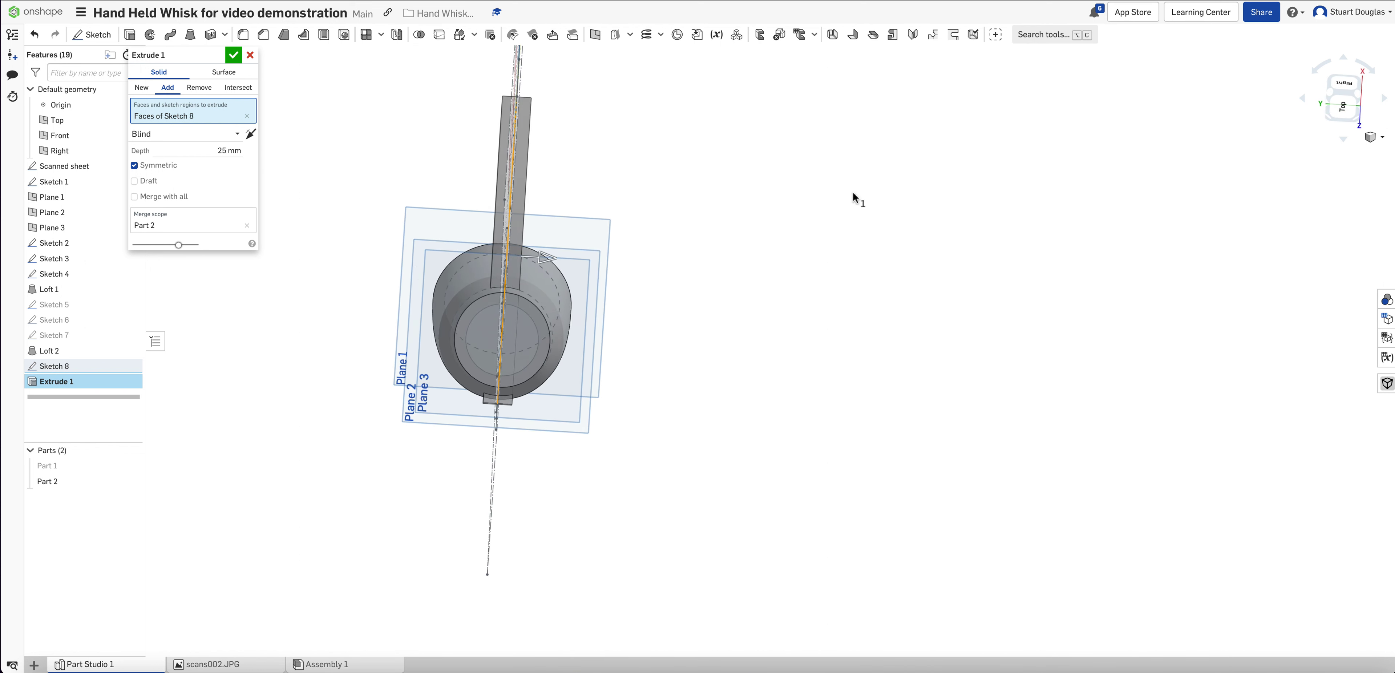
{"action": "left_click", "coordinate": [1343, 104]}
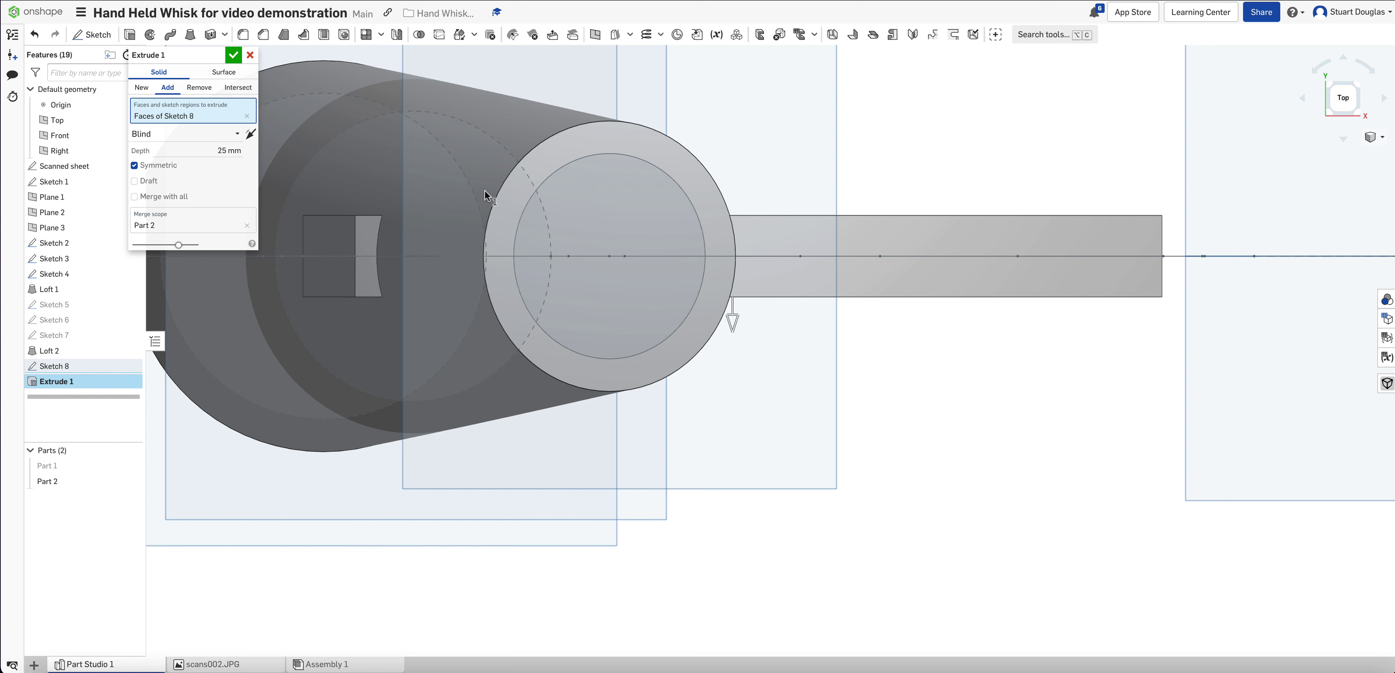
{"action": "scroll", "coordinate": [305, 410], "scroll_direction": "up", "scroll_amount": 5}
{"action": "scroll", "coordinate": [305, 410], "scroll_direction": "up", "scroll_amount": 3}
{"action": "left_click", "coordinate": [226, 150]}
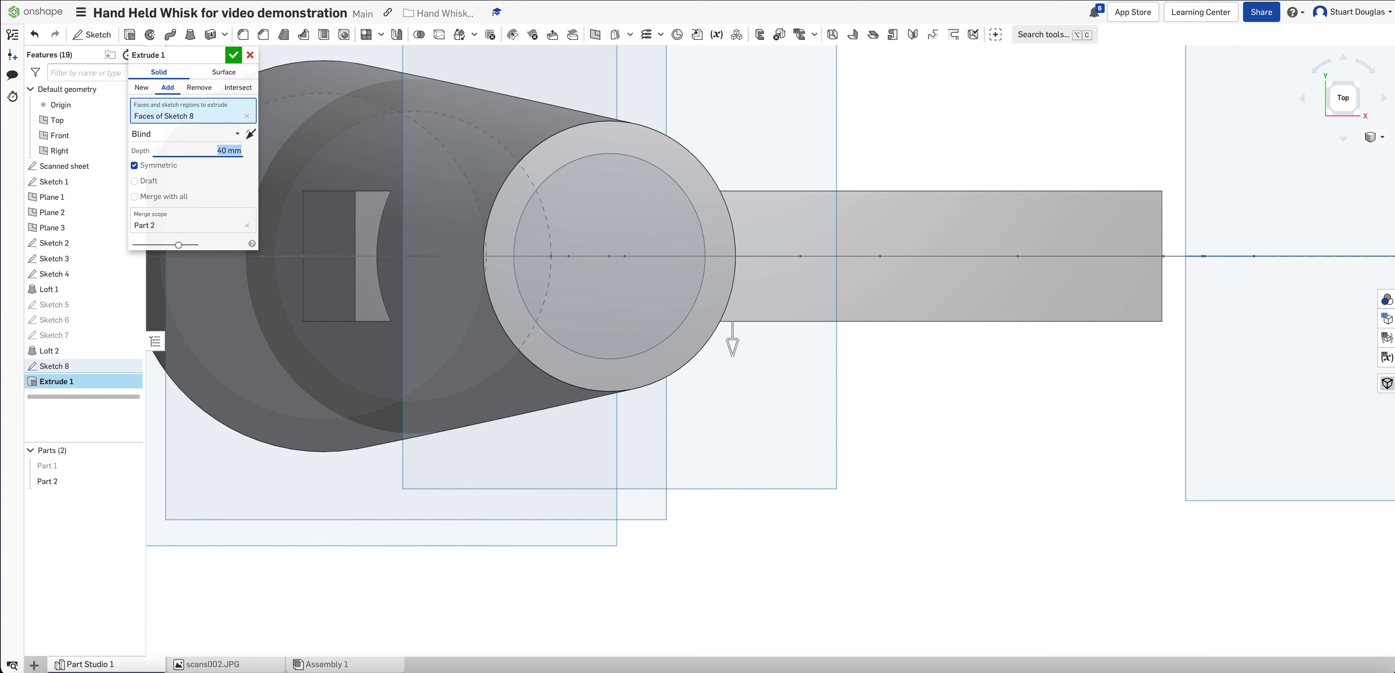
{"action": "type", "text": "40"}
{"action": "key", "text": "Return"}
{"action": "type", "text": "45"}
{"action": "key", "text": "Return"}
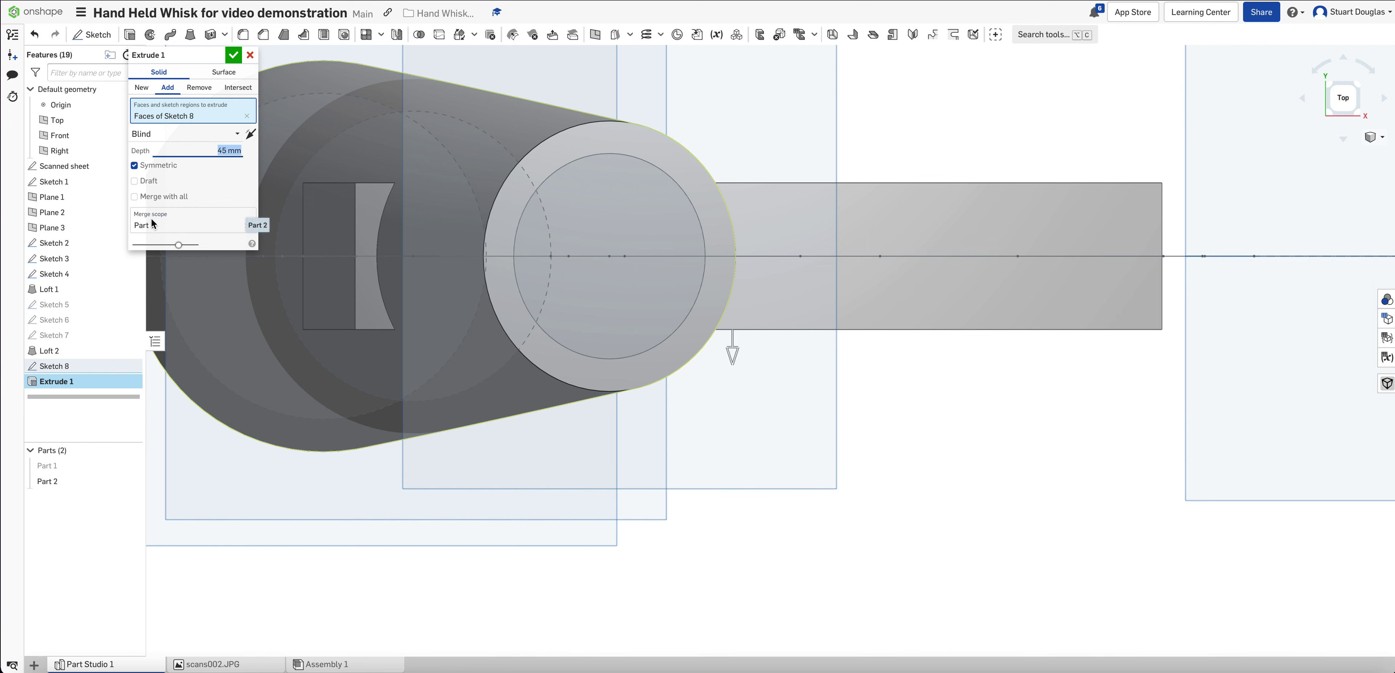
{"action": "key", "text": "Return"}
{"action": "mouse_move", "coordinate": [758, 434]}
{"action": "right_mouse_down"}
{"action": "mouse_move", "coordinate": [1061, 417]}
{"action": "mouse_move", "coordinate": [946, 424]}
{"action": "mouse_move", "coordinate": [943, 440]}
{"action": "right_mouse_up"}
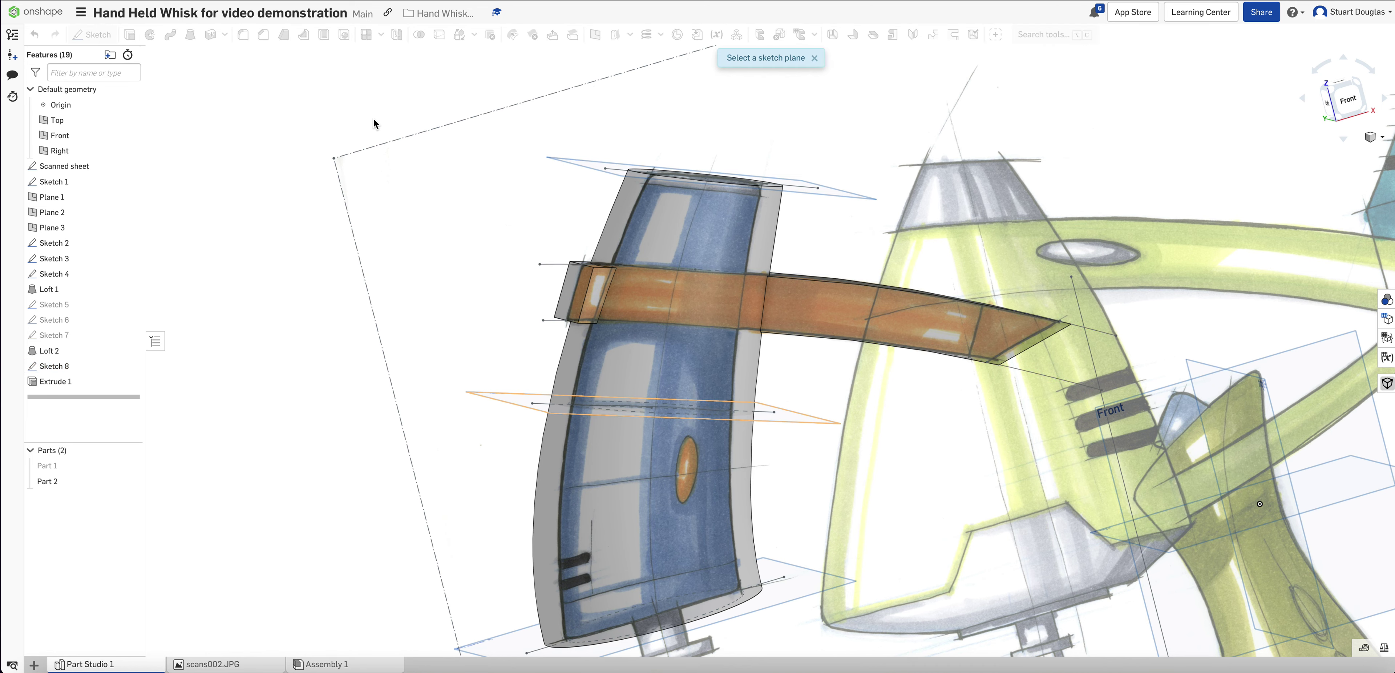
Show Sketch 8 and start a new sketch on the Front plane, viewed head-on
{"action": "left_click", "coordinate": [130, 365]}
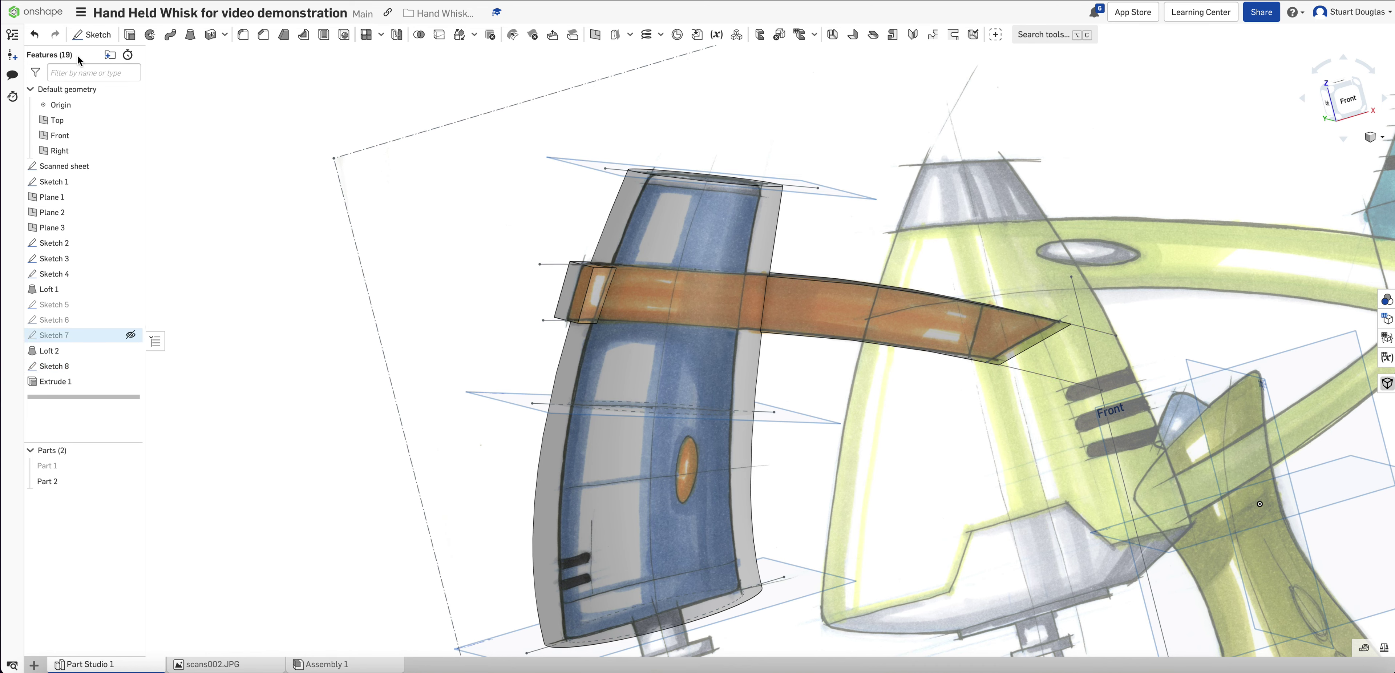
{"action": "left_click", "coordinate": [91, 34]}
{"action": "scroll", "coordinate": [428, 286], "scroll_direction": "down", "scroll_amount": 3}
{"action": "left_click", "coordinate": [1076, 350]}
{"action": "left_click", "coordinate": [1350, 101]}
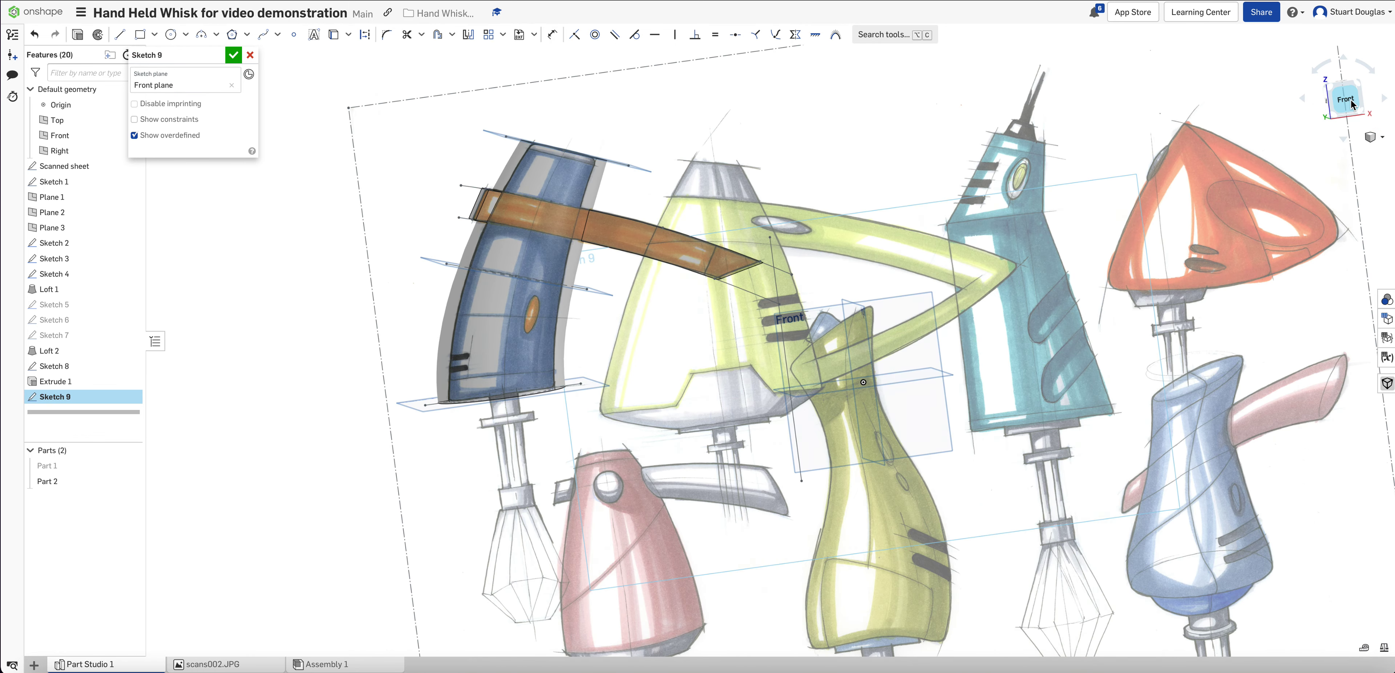
Offset the orange band's edge line in the new sketch
{"action": "scroll", "coordinate": [432, 96], "scroll_direction": "up", "scroll_amount": 5}
{"action": "left_click", "coordinate": [438, 34]}
{"action": "left_click", "coordinate": [510, 218]}
Cancel and undo the attempted offset of the band's lower edge
{"action": "key", "text": "Escape"}
{"action": "left_click", "coordinate": [490, 276]}
{"action": "left_click", "coordinate": [490, 276]}
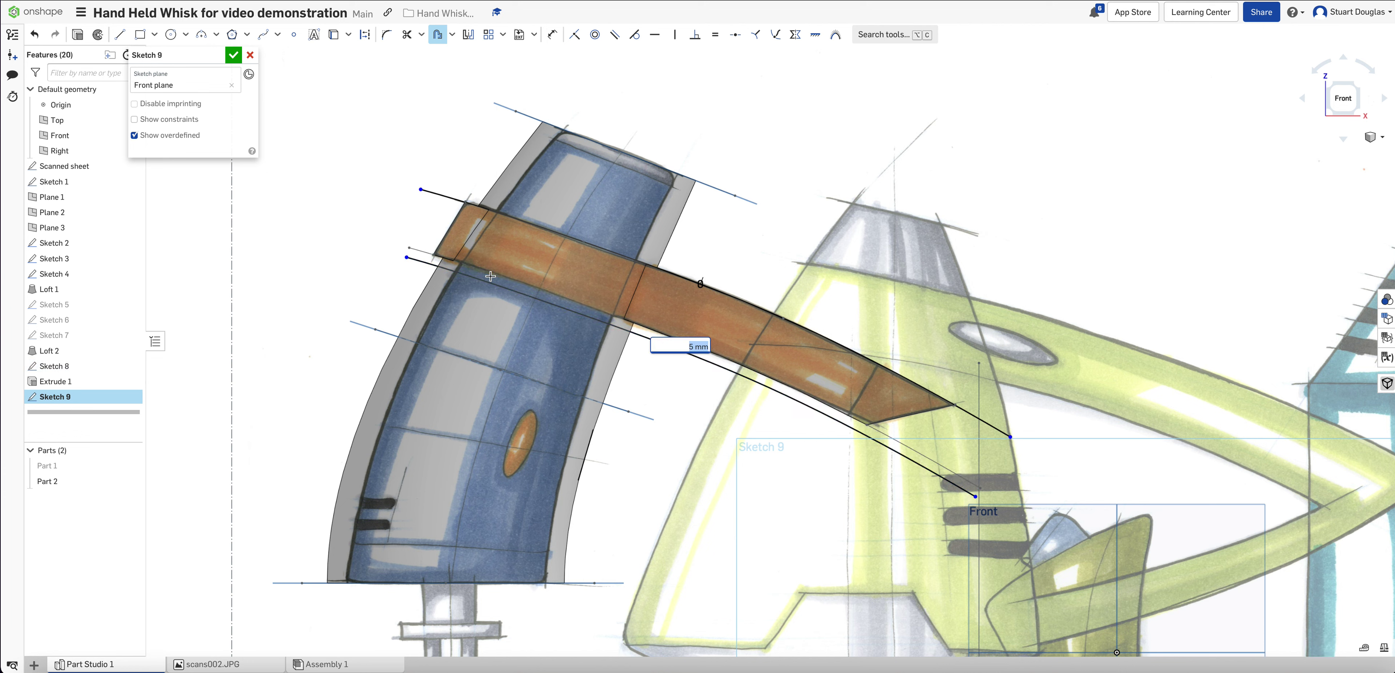
{"action": "key", "text": "ctrl+z"}
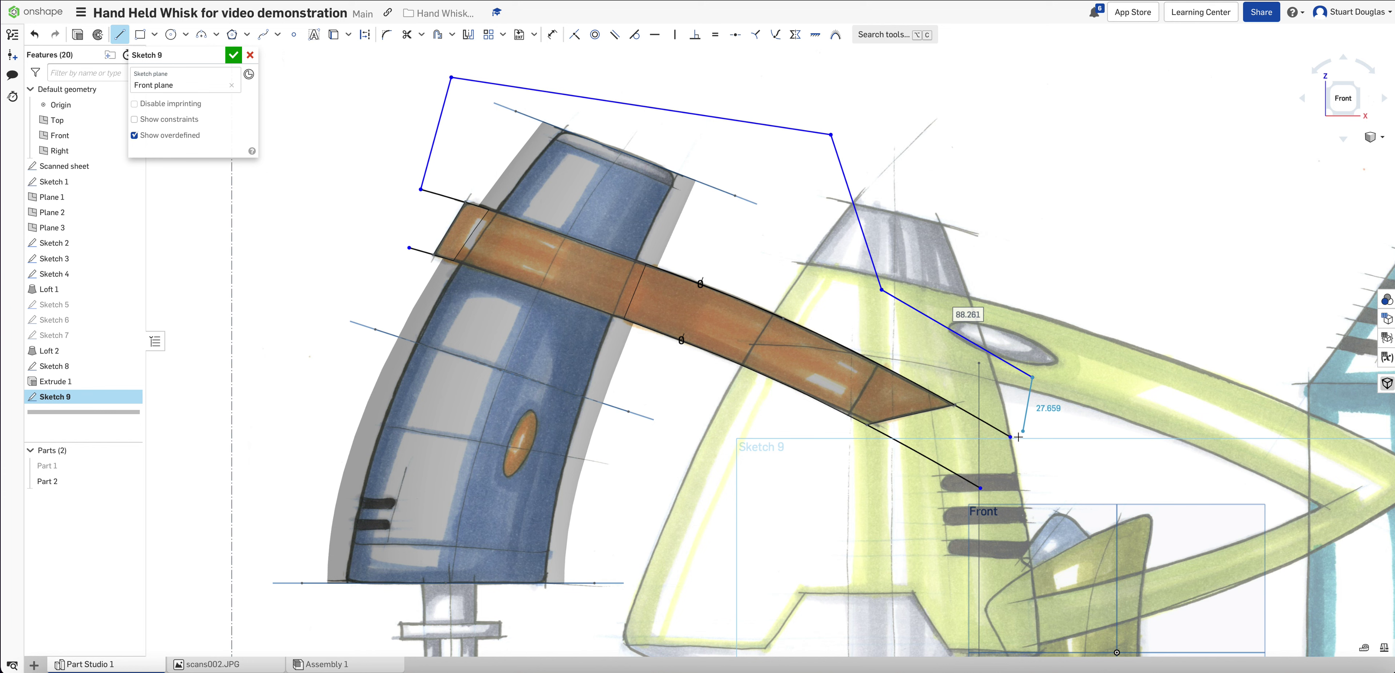
Draw a closed line outline around the region above the orange band
{"action": "left_click", "coordinate": [121, 36]}
{"action": "left_click", "coordinate": [451, 78]}
{"action": "left_click", "coordinate": [832, 134]}
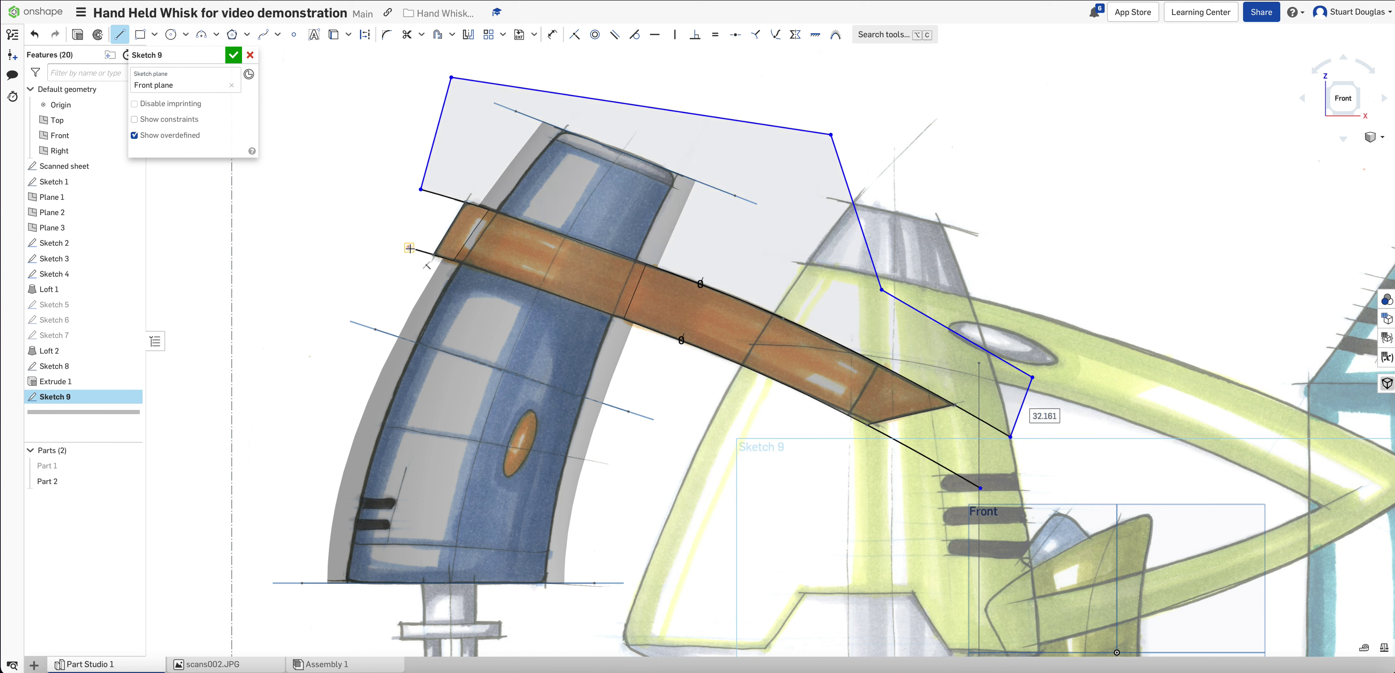
{"action": "left_click", "coordinate": [881, 290]}
{"action": "left_click", "coordinate": [1032, 377]}
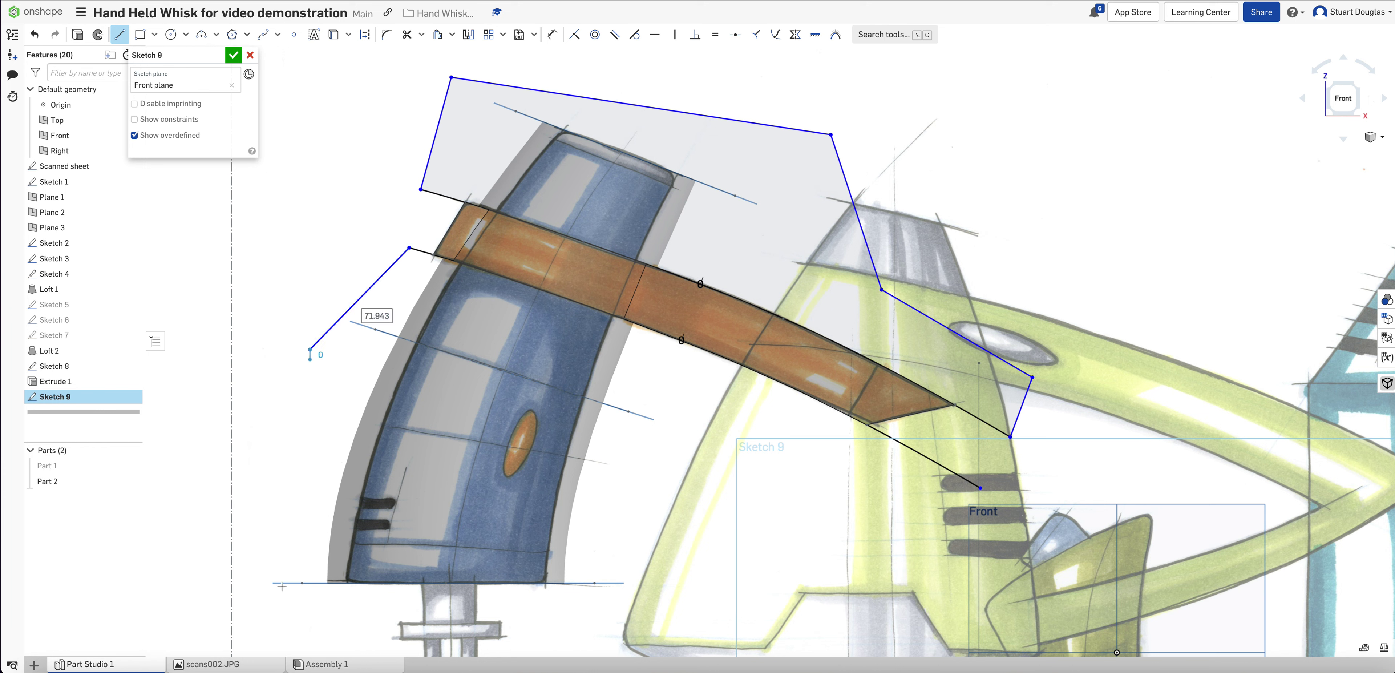
{"action": "left_click", "coordinate": [1011, 436]}
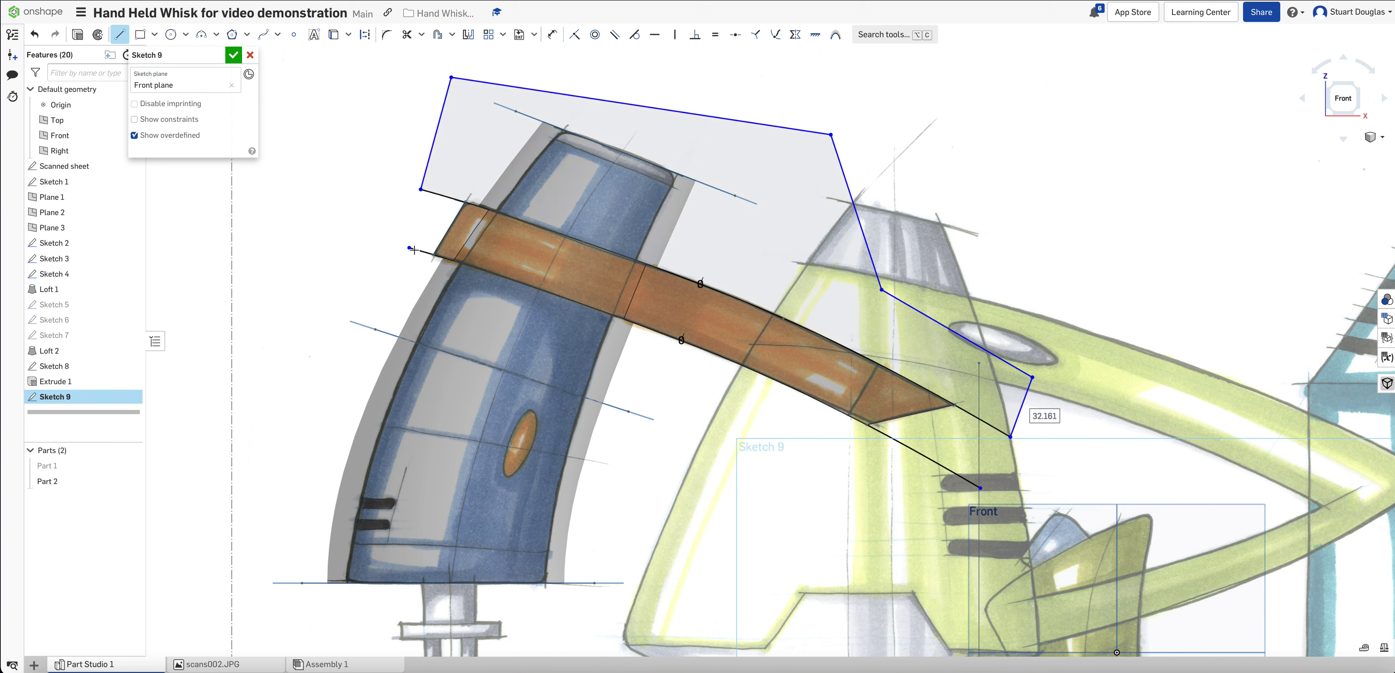
Draw a second closed line outline around the region below the band, past the handle's base
{"action": "left_click", "coordinate": [410, 247]}
{"action": "left_click", "coordinate": [310, 350]}
{"action": "left_click", "coordinate": [281, 584]}
{"action": "left_click", "coordinate": [326, 630]}
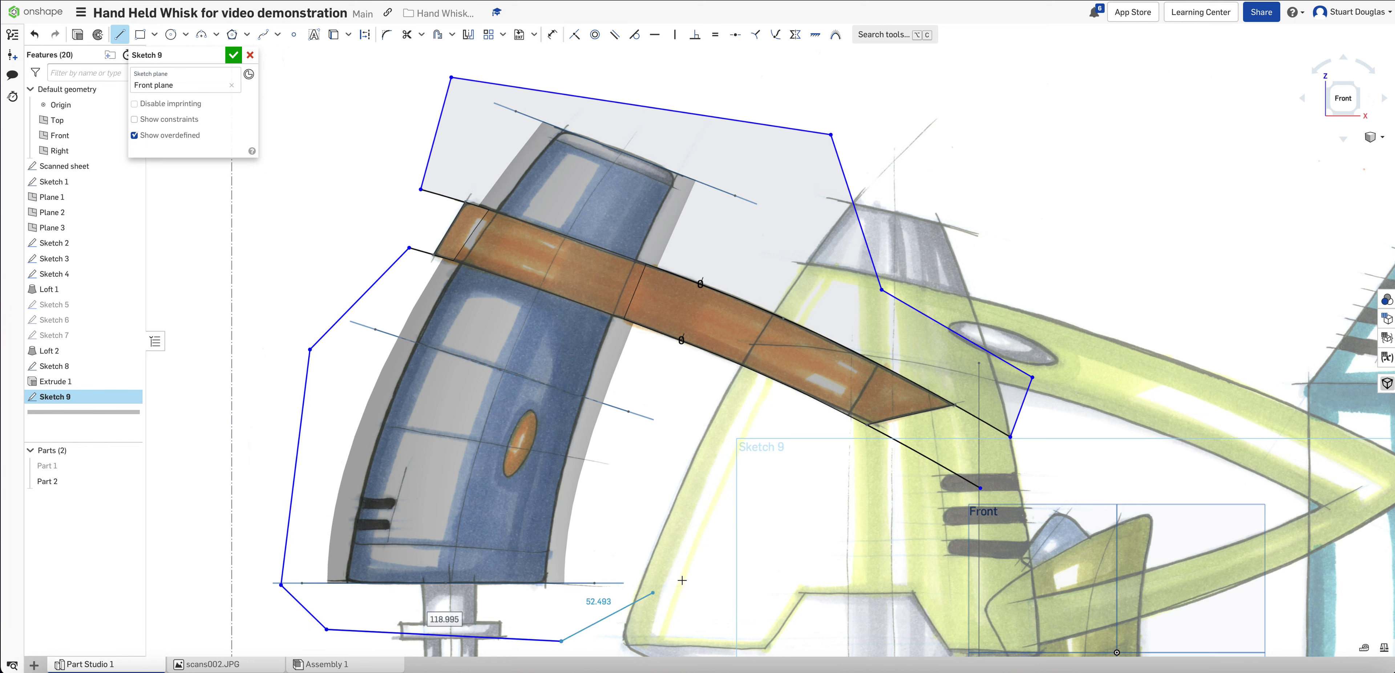
{"action": "left_click", "coordinate": [681, 579]}
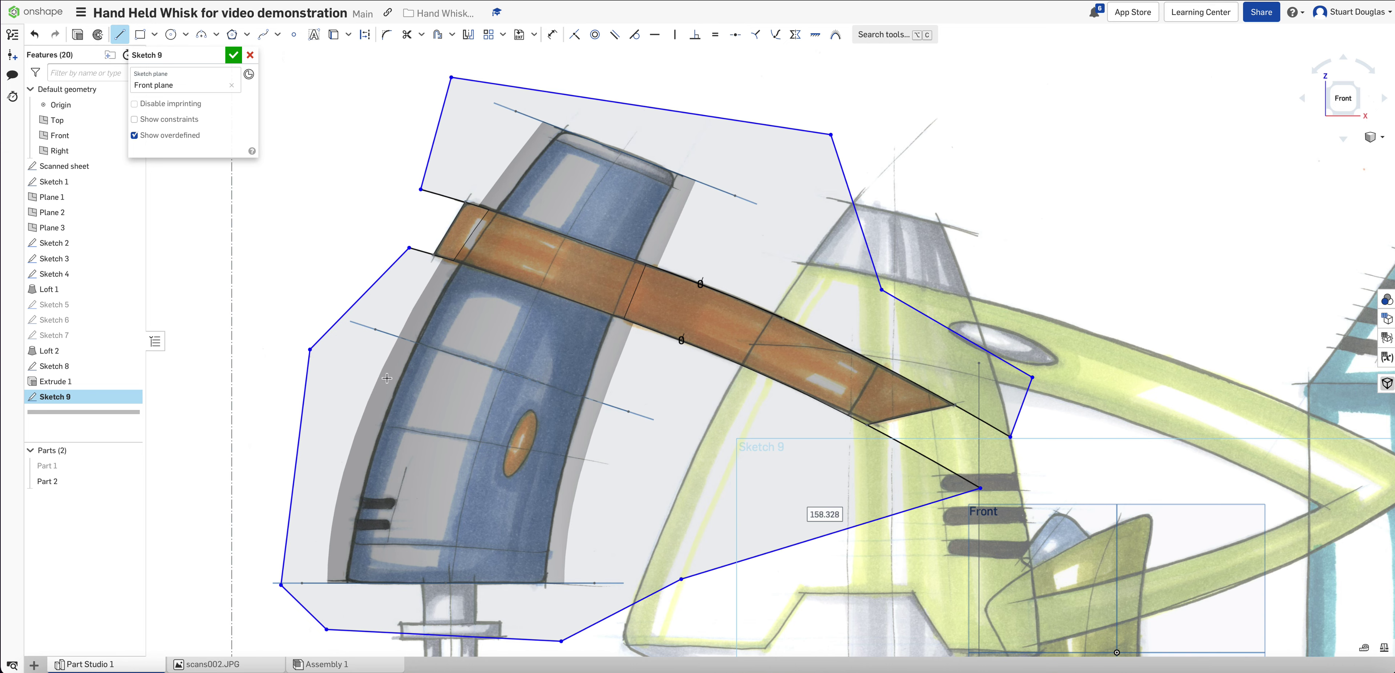
{"action": "left_click", "coordinate": [981, 488]}
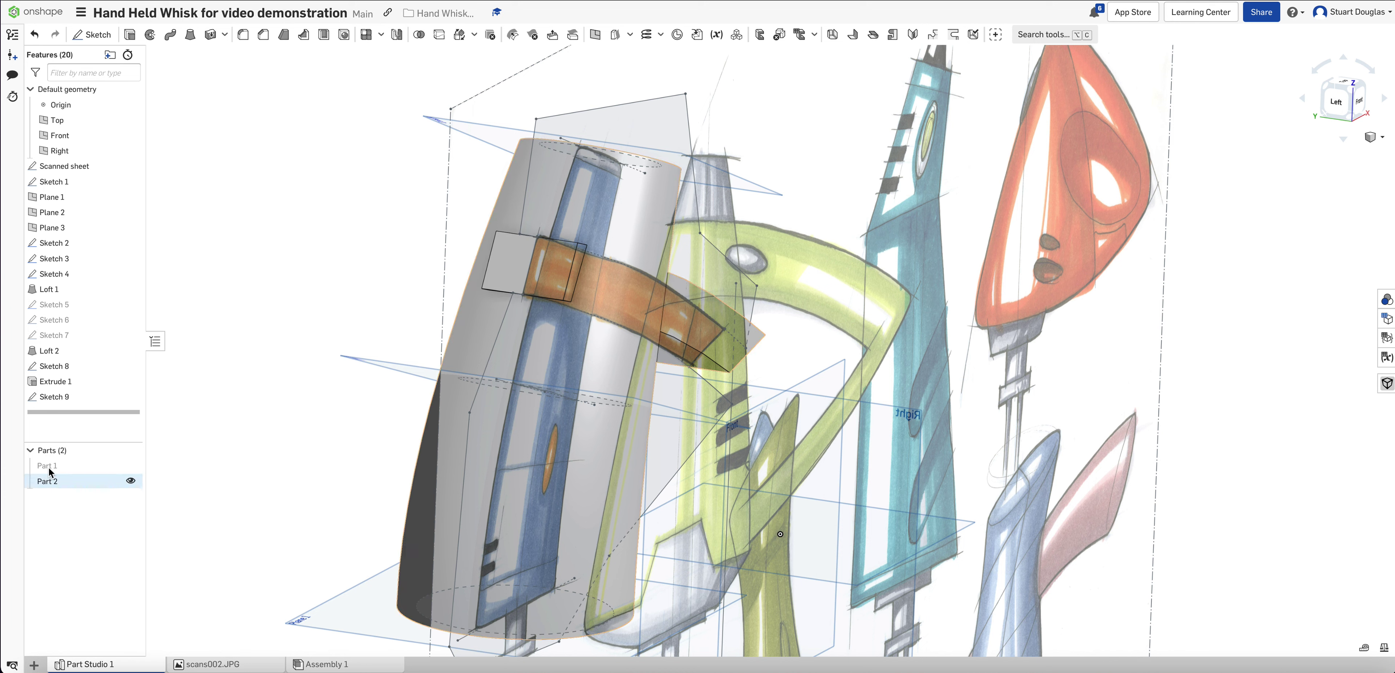
Accept Sketch 9 and cut both its regions from Part 2 with a symmetric 143.2 mm remove-extrude
{"action": "left_click", "coordinate": [237, 55]}
{"action": "right_click_drag", "start_coordinate": [308, 138], "coordinate": [393, 160]}
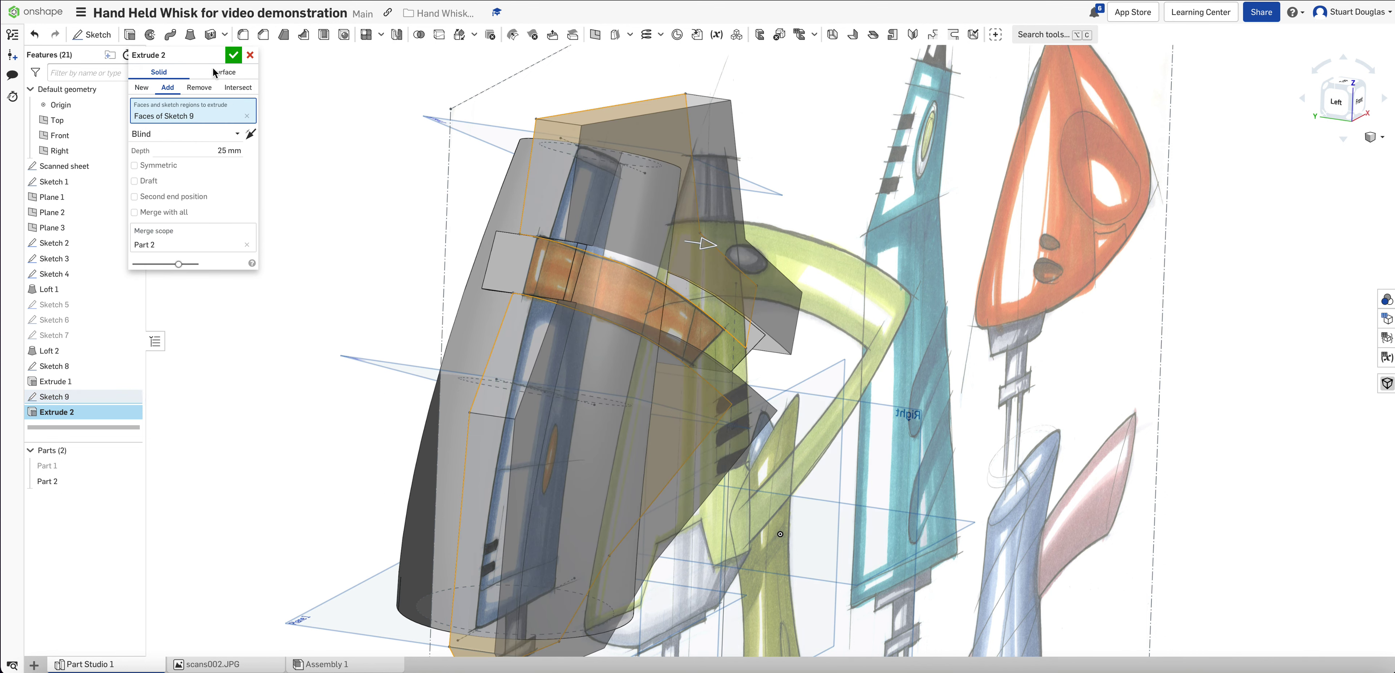
{"action": "left_click", "coordinate": [130, 35]}
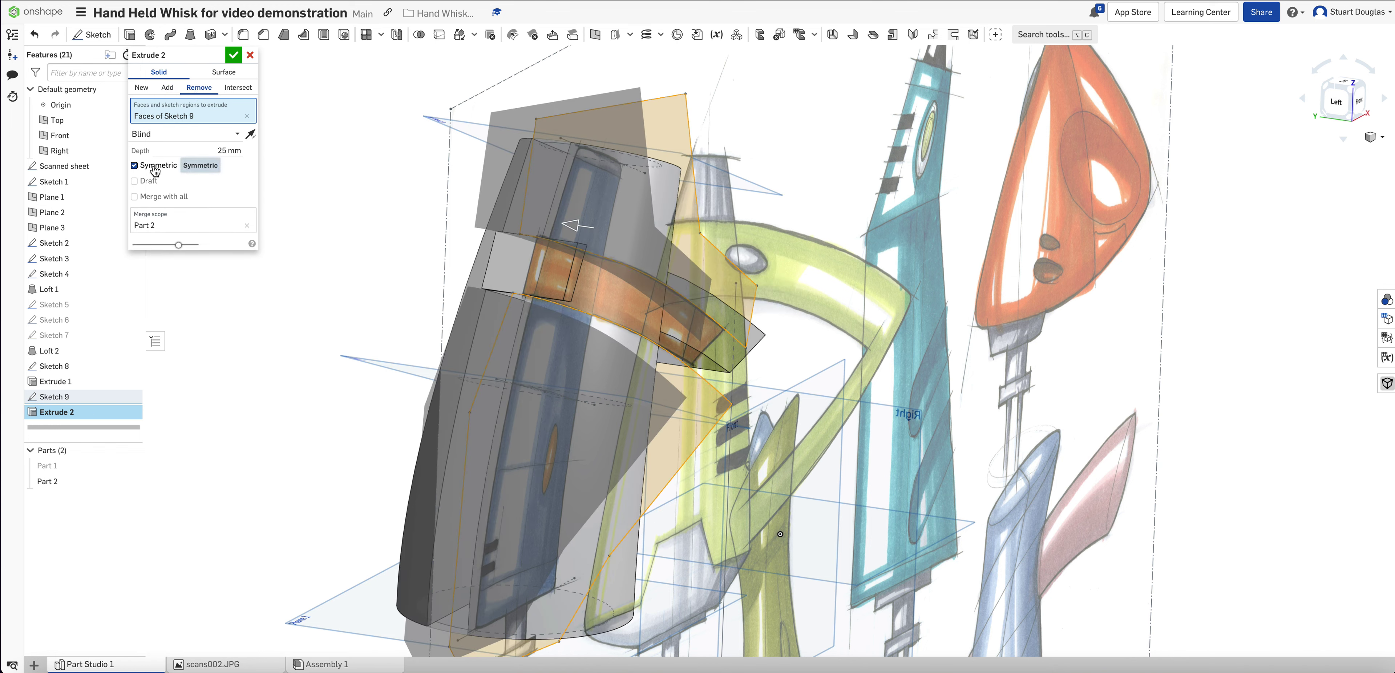
{"action": "left_click", "coordinate": [54, 396]}
{"action": "left_click", "coordinate": [168, 87]}
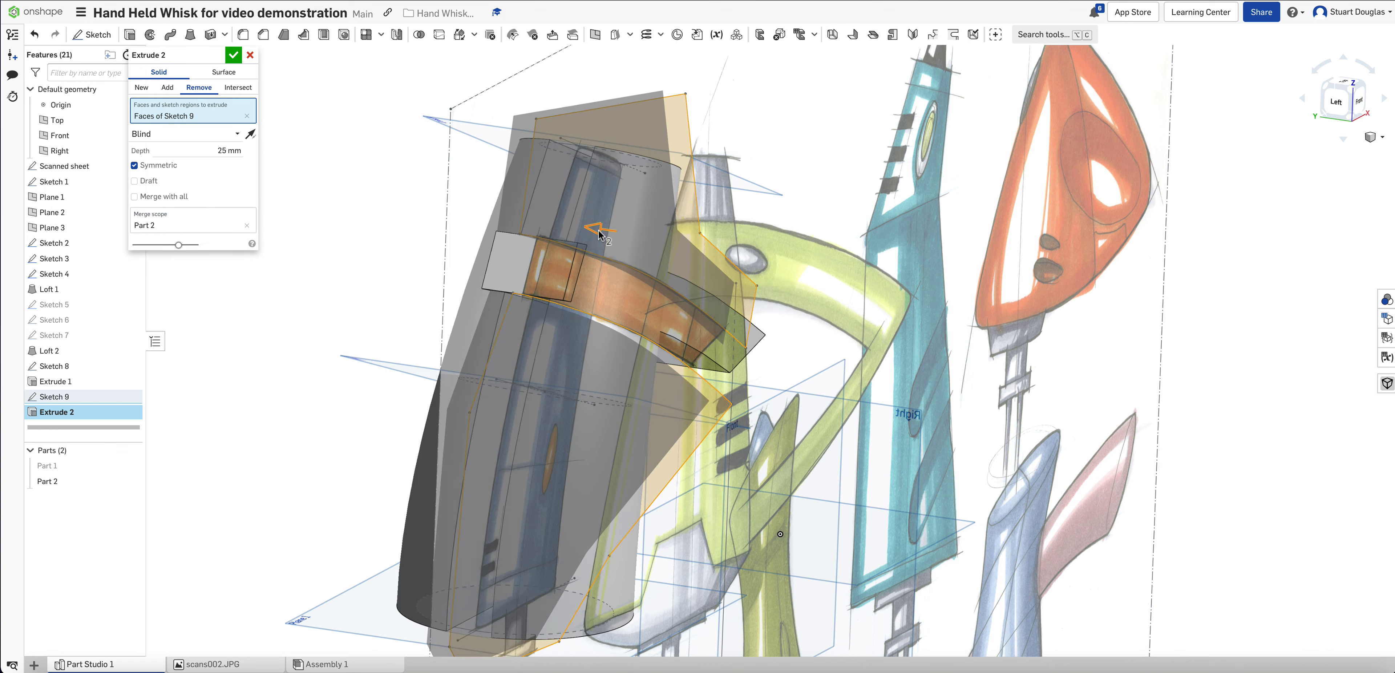
{"action": "left_click", "coordinate": [197, 88]}
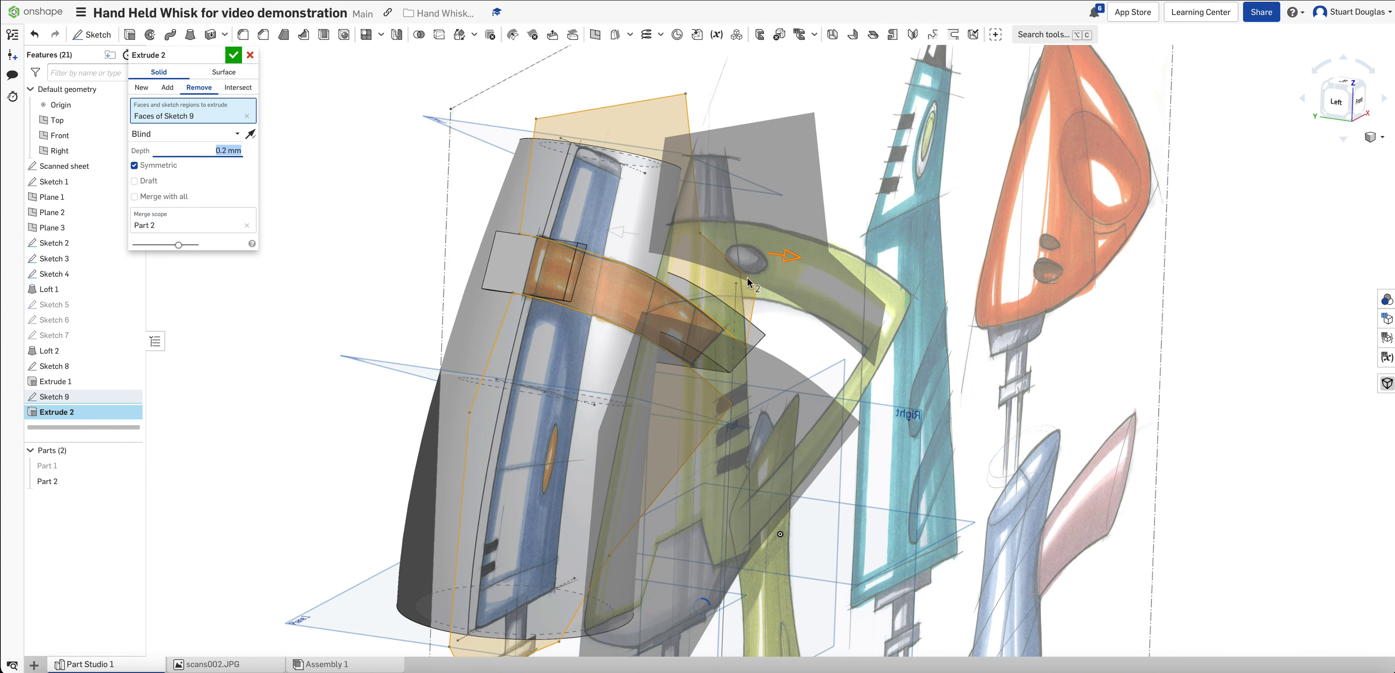
{"action": "left_click", "coordinate": [135, 165]}
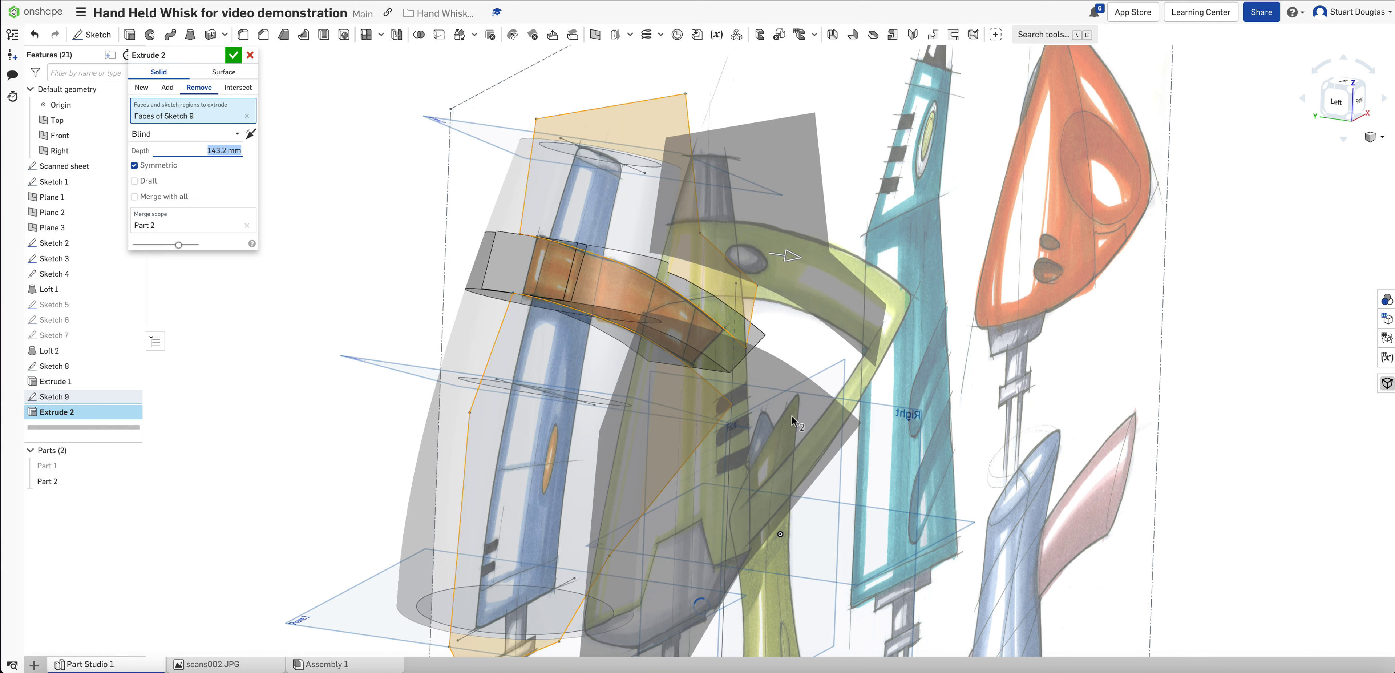
{"action": "left_click_drag", "start_coordinate": [601, 230], "coordinate": [764, 344]}
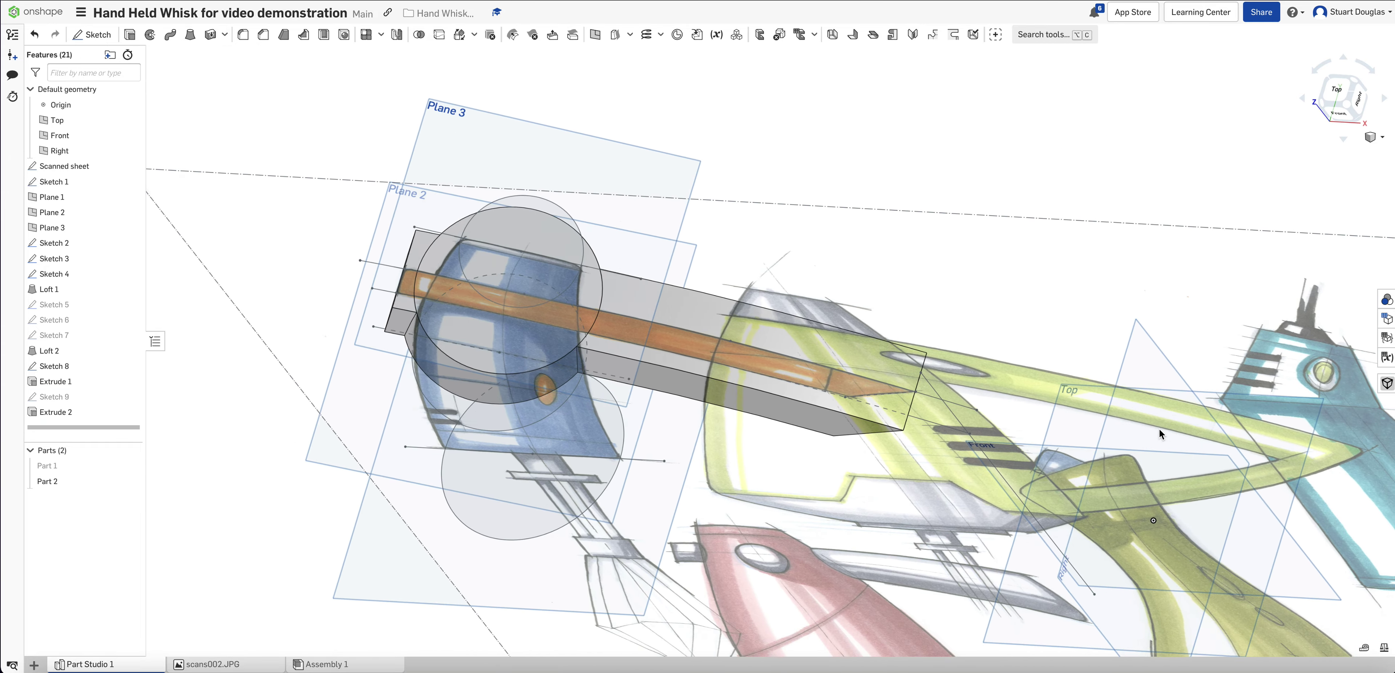
Confirm the Extrude 2 cut, then orbit, tilt and zoom to inspect the bar's trimmed end
{"action": "left_click", "coordinate": [232, 55]}
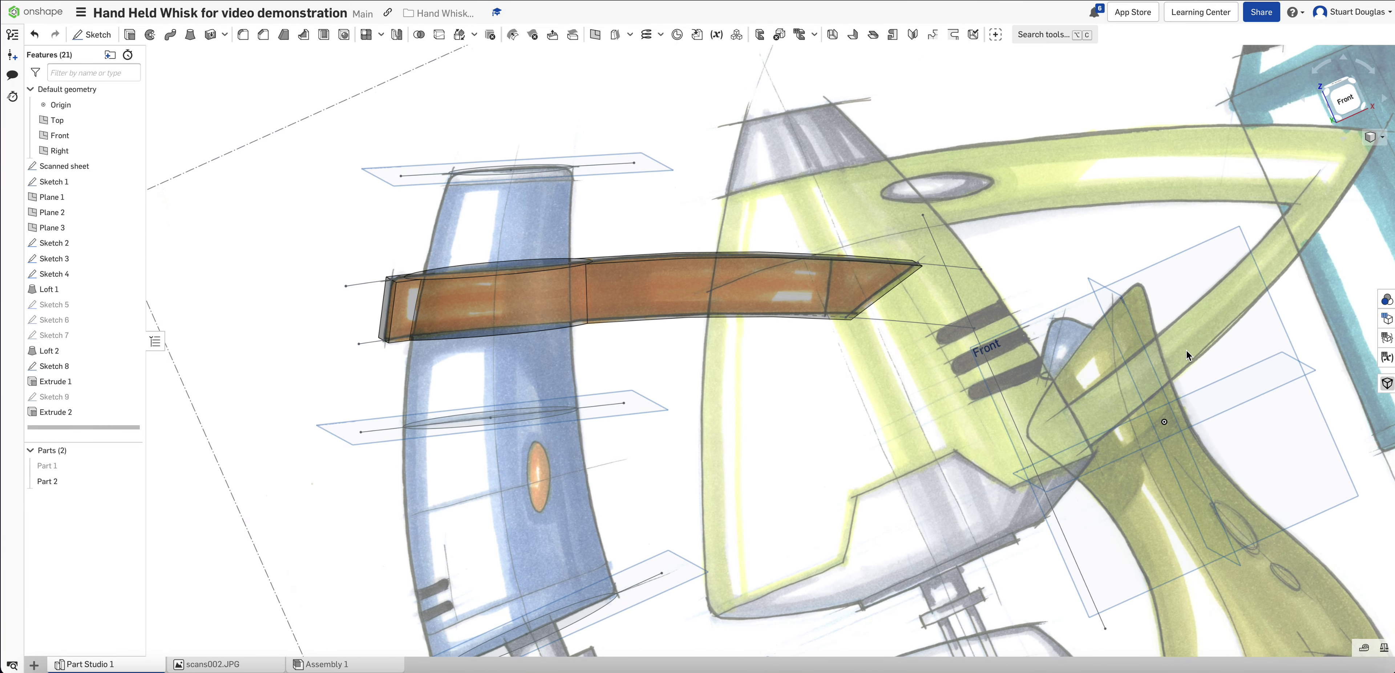
{"action": "mouse_move", "coordinate": [1308, 337]}
{"action": "right_mouse_down"}
{"action": "mouse_move", "coordinate": [1276, 359]}
{"action": "mouse_move", "coordinate": [1225, 362]}
{"action": "mouse_move", "coordinate": [1154, 435]}
{"action": "mouse_move", "coordinate": [1162, 351]}
{"action": "mouse_move", "coordinate": [1186, 350]}
{"action": "right_mouse_up"}
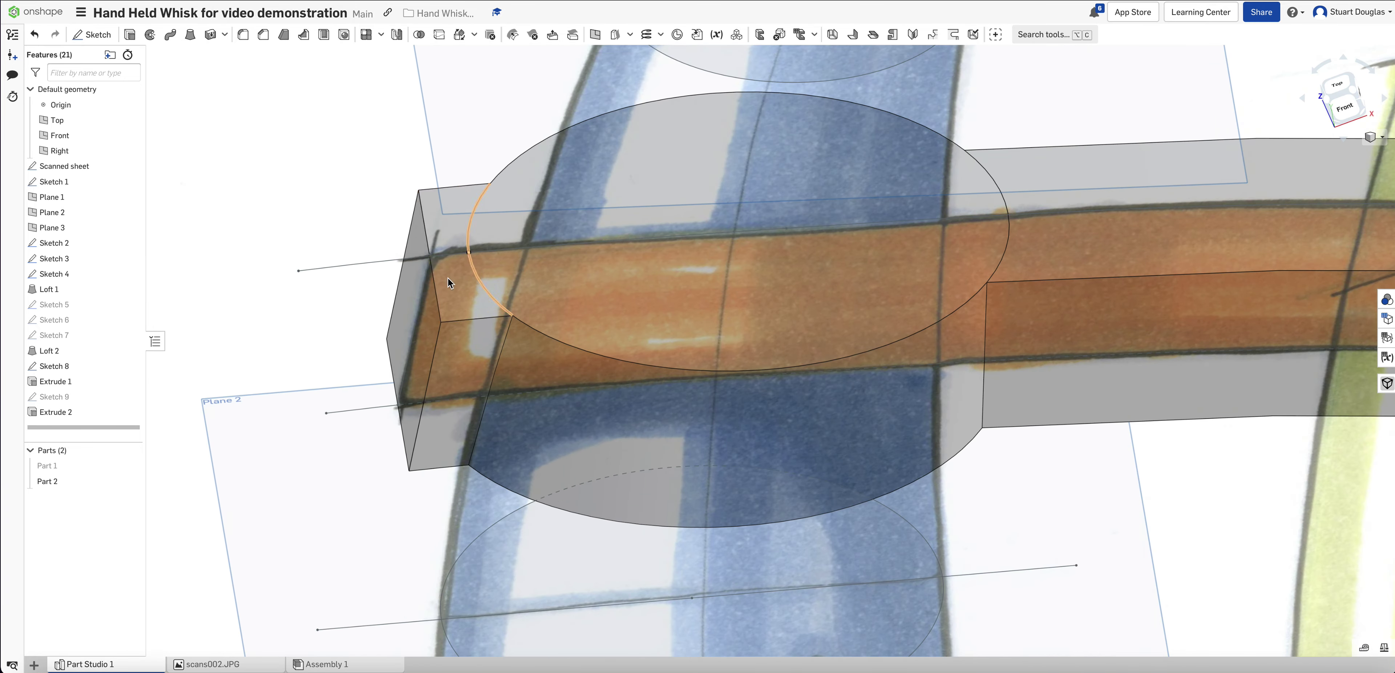
{"action": "mouse_move", "coordinate": [665, 212]}
{"action": "right_mouse_down"}
{"action": "mouse_move", "coordinate": [653, 193]}
{"action": "mouse_move", "coordinate": [625, 224]}
{"action": "mouse_move", "coordinate": [638, 260]}
{"action": "right_mouse_up"}
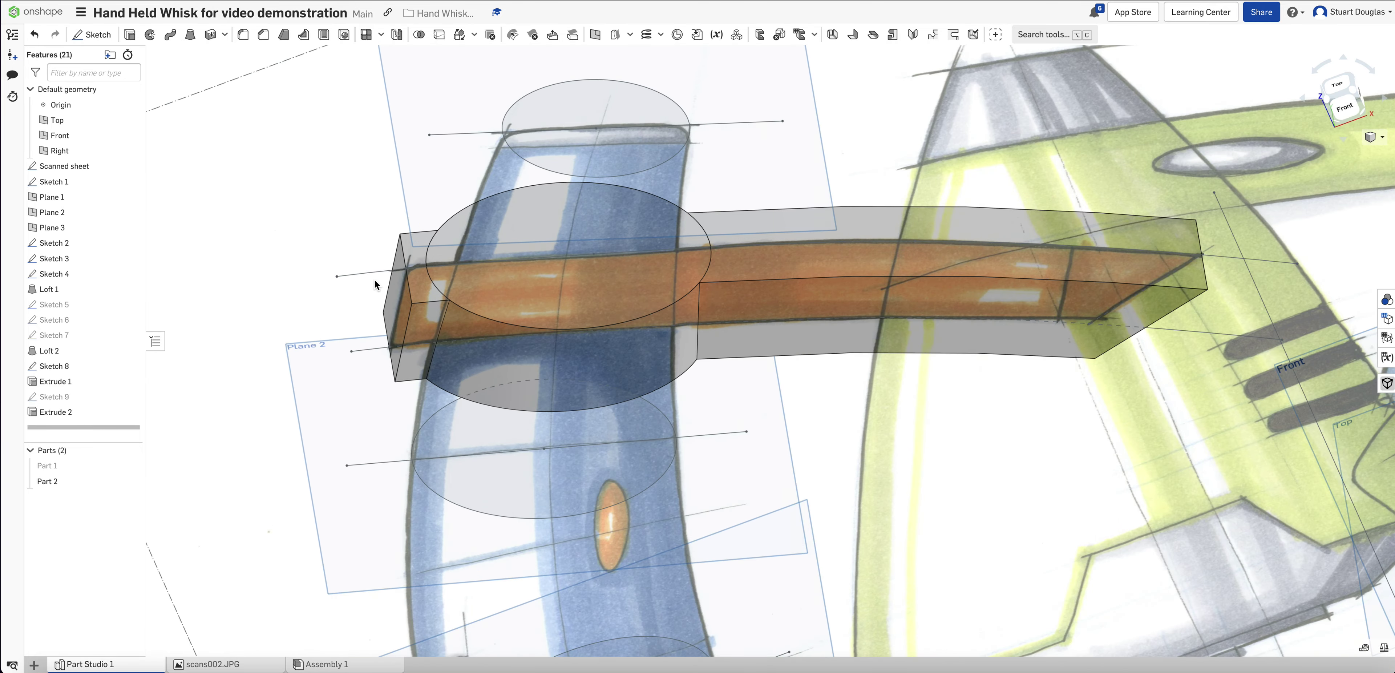
{"action": "scroll", "coordinate": [375, 280], "scroll_direction": "up", "scroll_amount": 3}
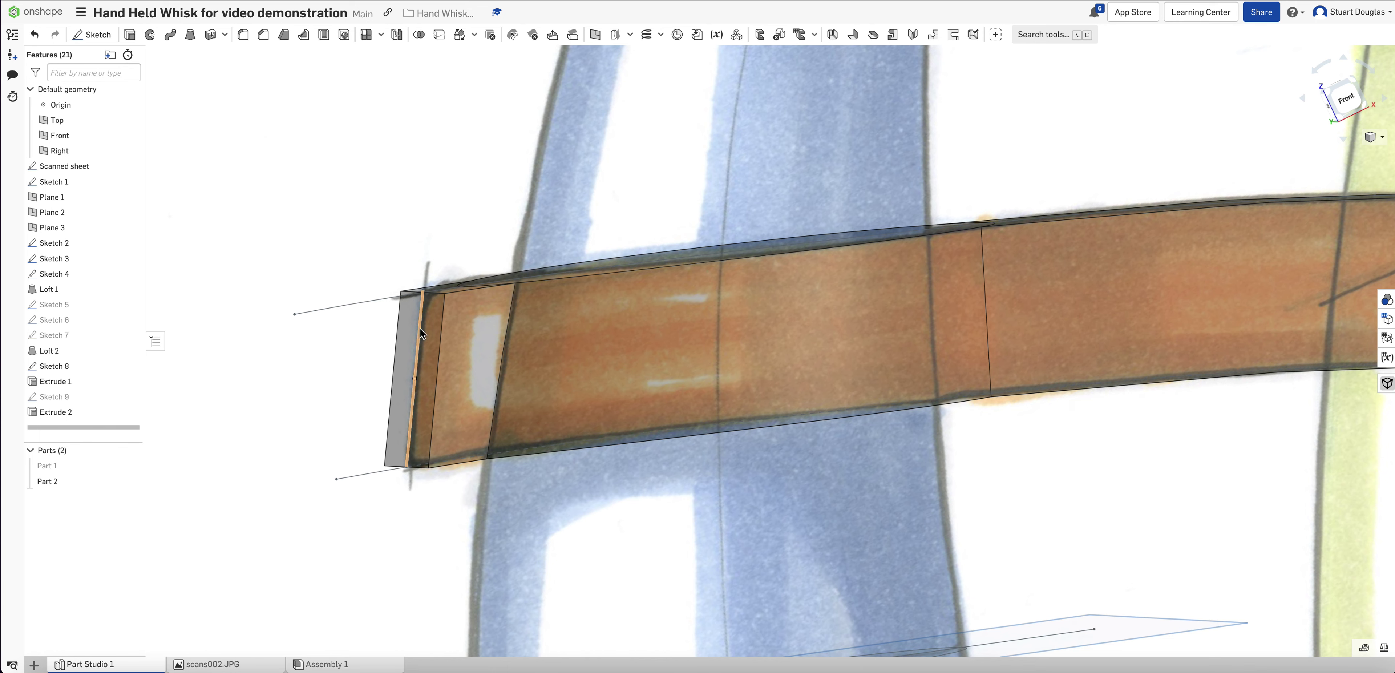
{"action": "right_click_drag", "start_coordinate": [393, 307], "coordinate": [399, 267]}
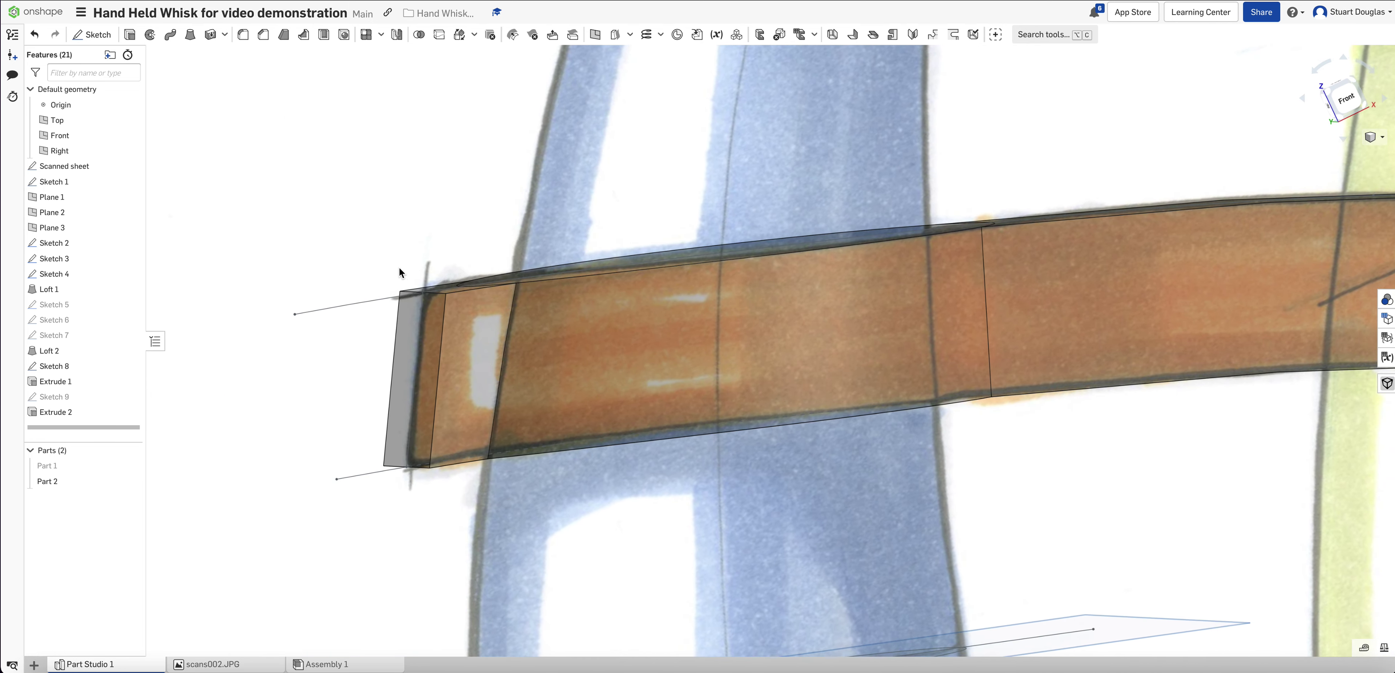
Edit Sketch 8, moving the bar's left end line further left to lengthen Extrude 1
{"action": "left_click", "coordinate": [420, 328]}
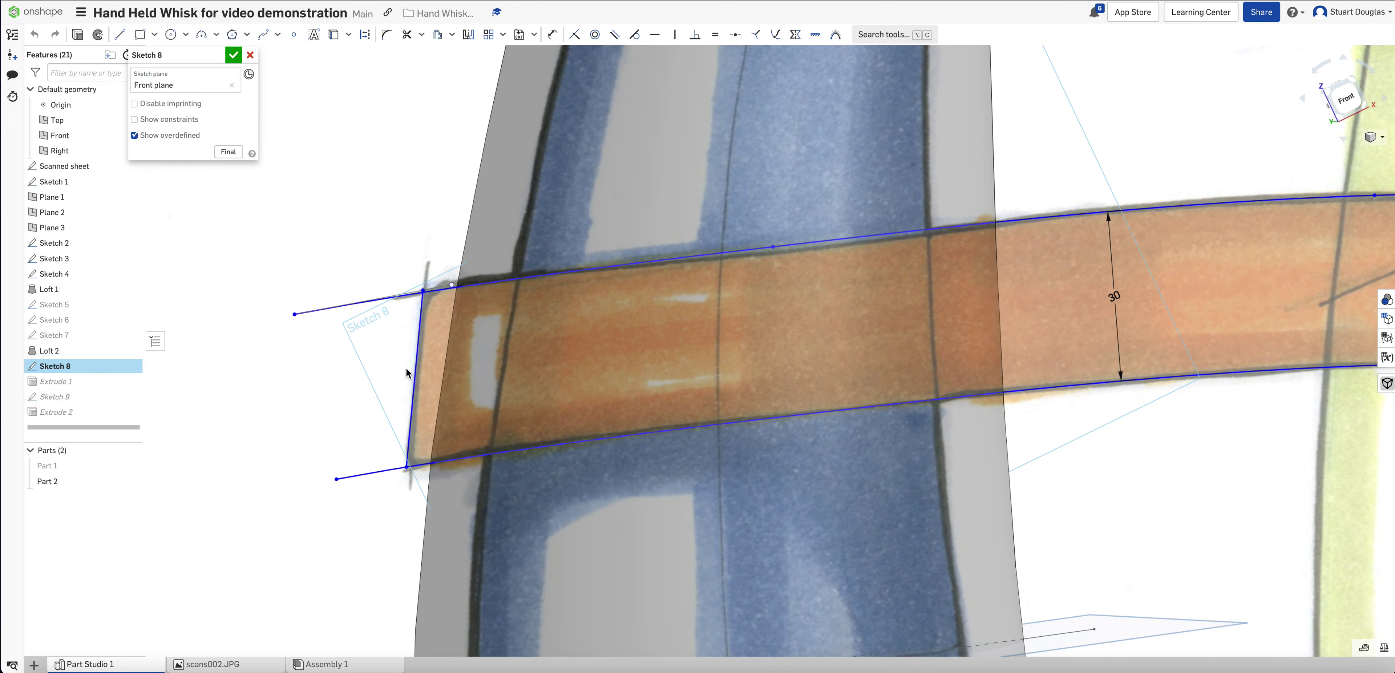
{"action": "right_click", "coordinate": [67, 366]}
{"action": "left_click", "coordinate": [106, 394]}
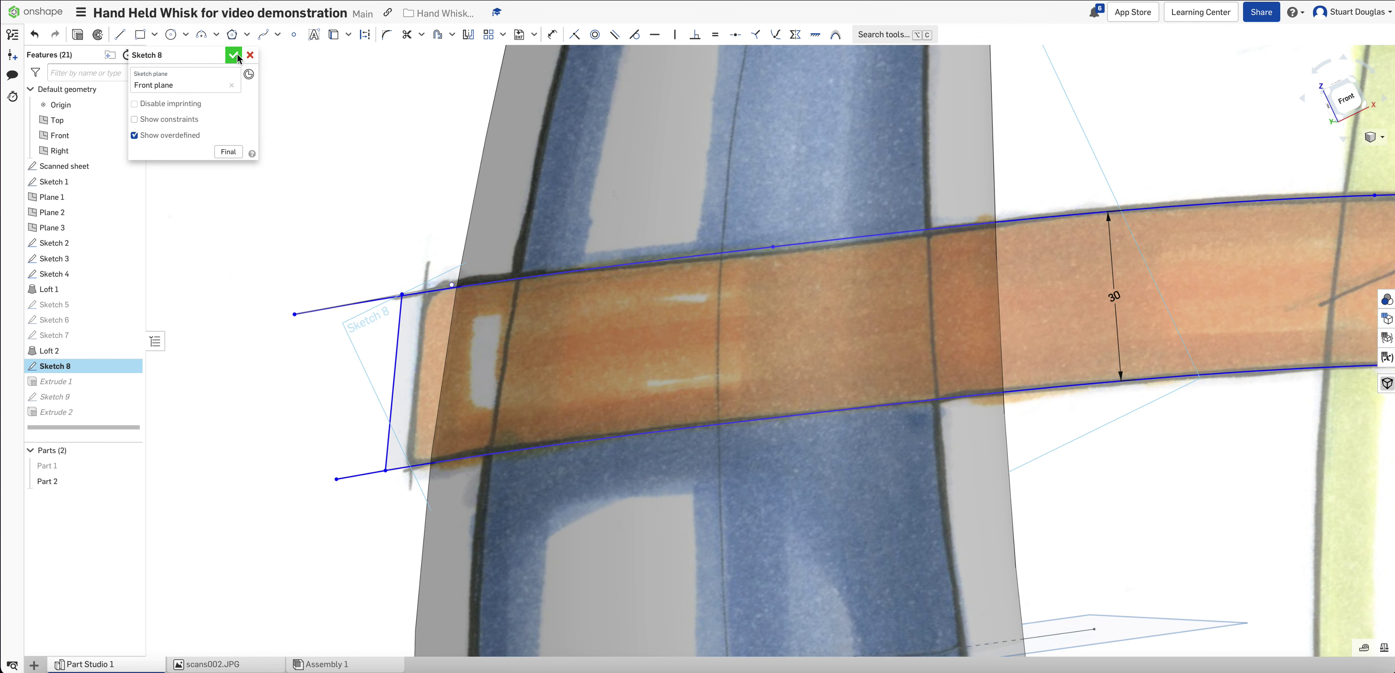
{"action": "left_click_drag", "start_coordinate": [415, 364], "coordinate": [395, 368]}
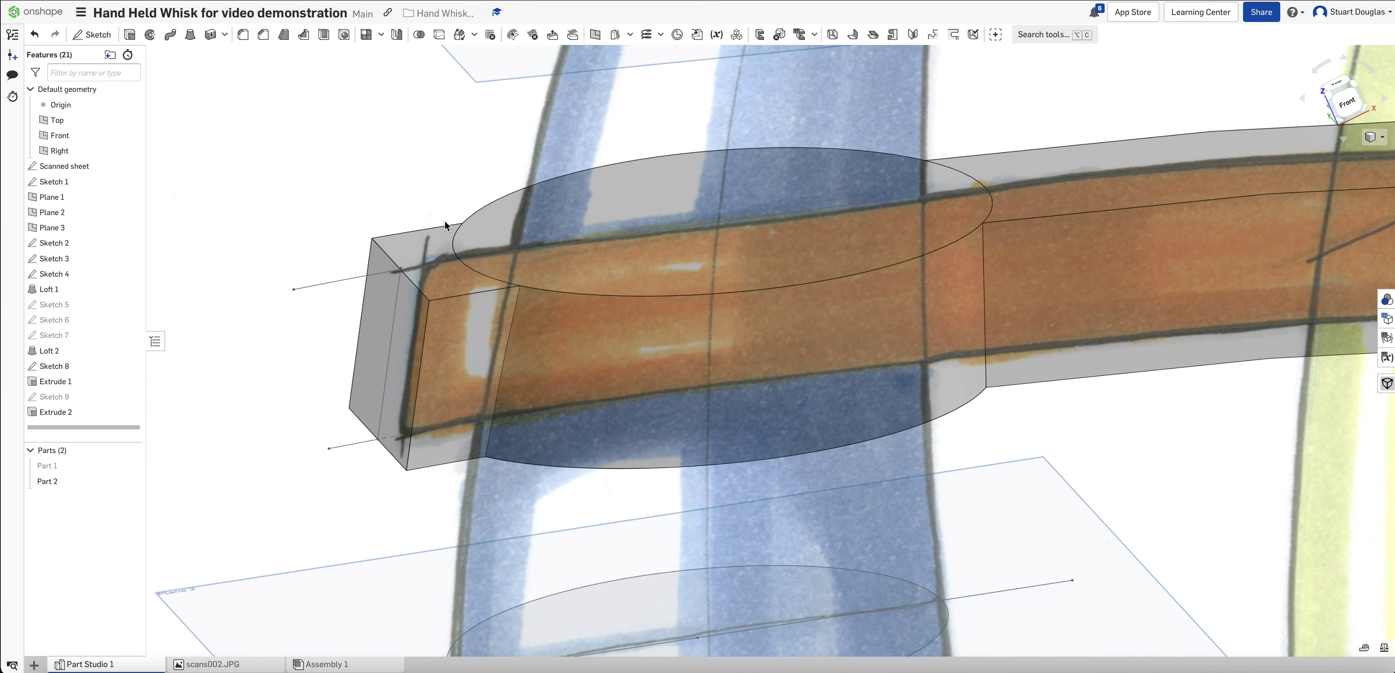
{"action": "left_click", "coordinate": [235, 55]}
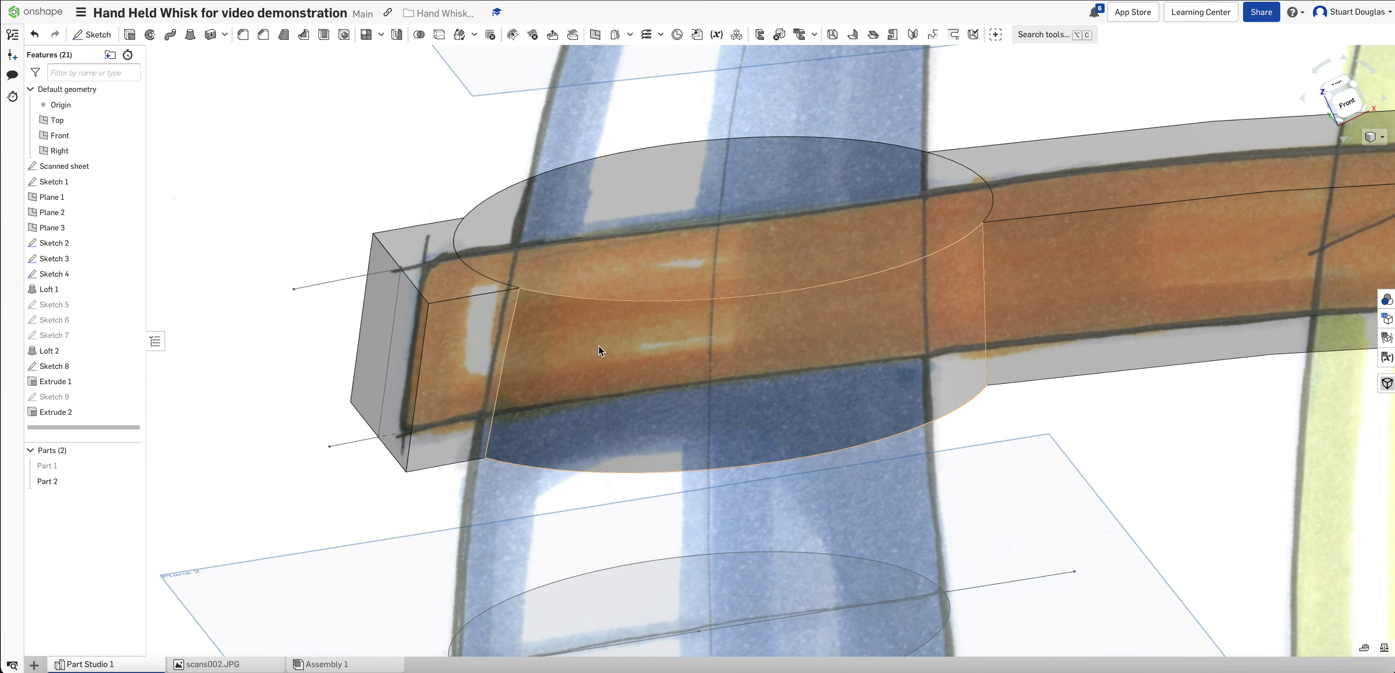
{"action": "right_click_drag", "start_coordinate": [436, 199], "coordinate": [449, 218]}
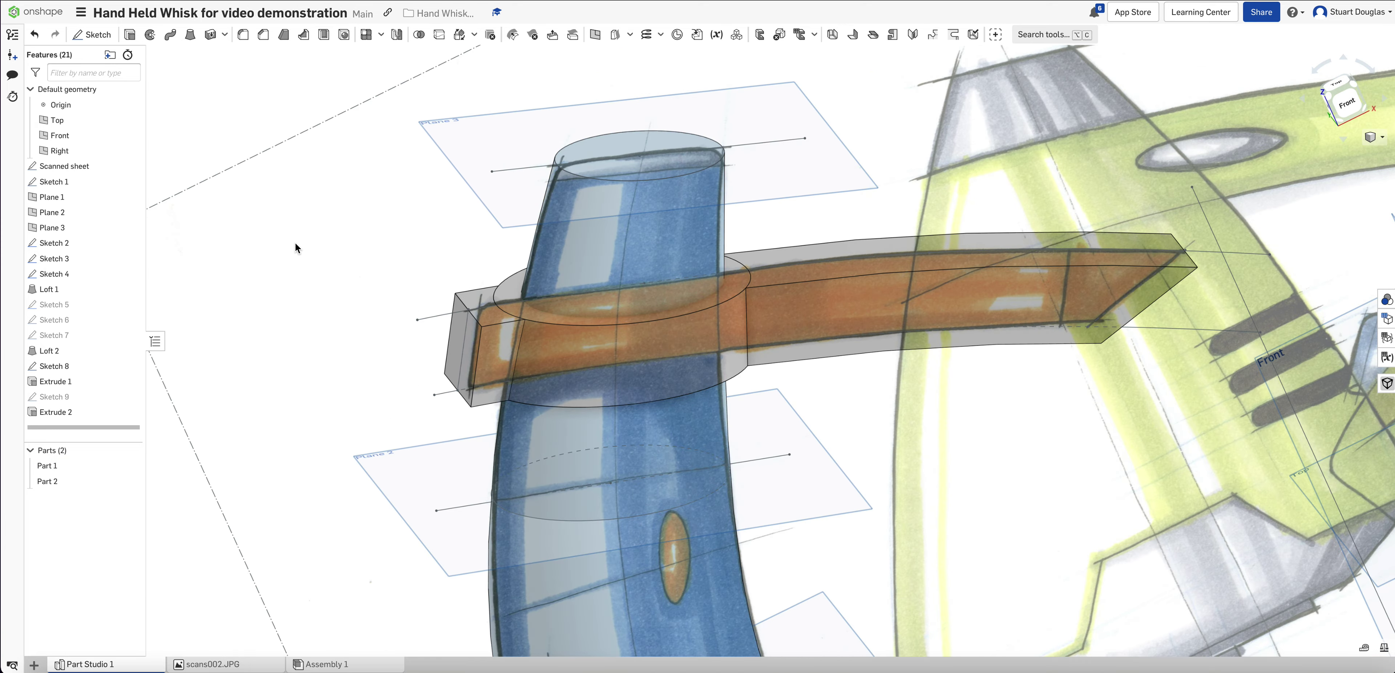
{"action": "scroll", "coordinate": [529, 347], "scroll_direction": "down", "scroll_amount": 8}
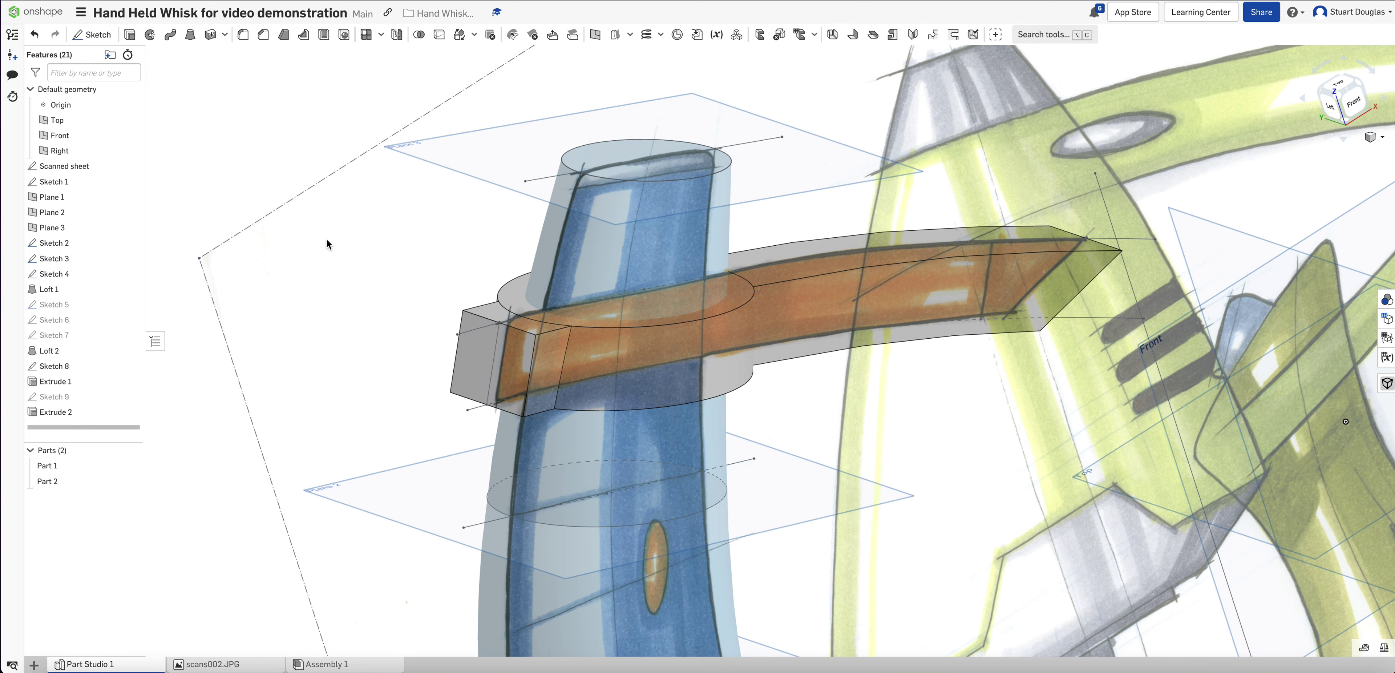
Hide the Scanned sheet image and the blue loft body Part 1, orbiting to review the handle
{"action": "left_click", "coordinate": [130, 465]}
{"action": "mouse_move", "coordinate": [255, 221]}
{"action": "right_mouse_down"}
{"action": "mouse_move", "coordinate": [334, 251]}
{"action": "mouse_move", "coordinate": [332, 263]}
{"action": "mouse_move", "coordinate": [326, 238]}
{"action": "right_mouse_up"}
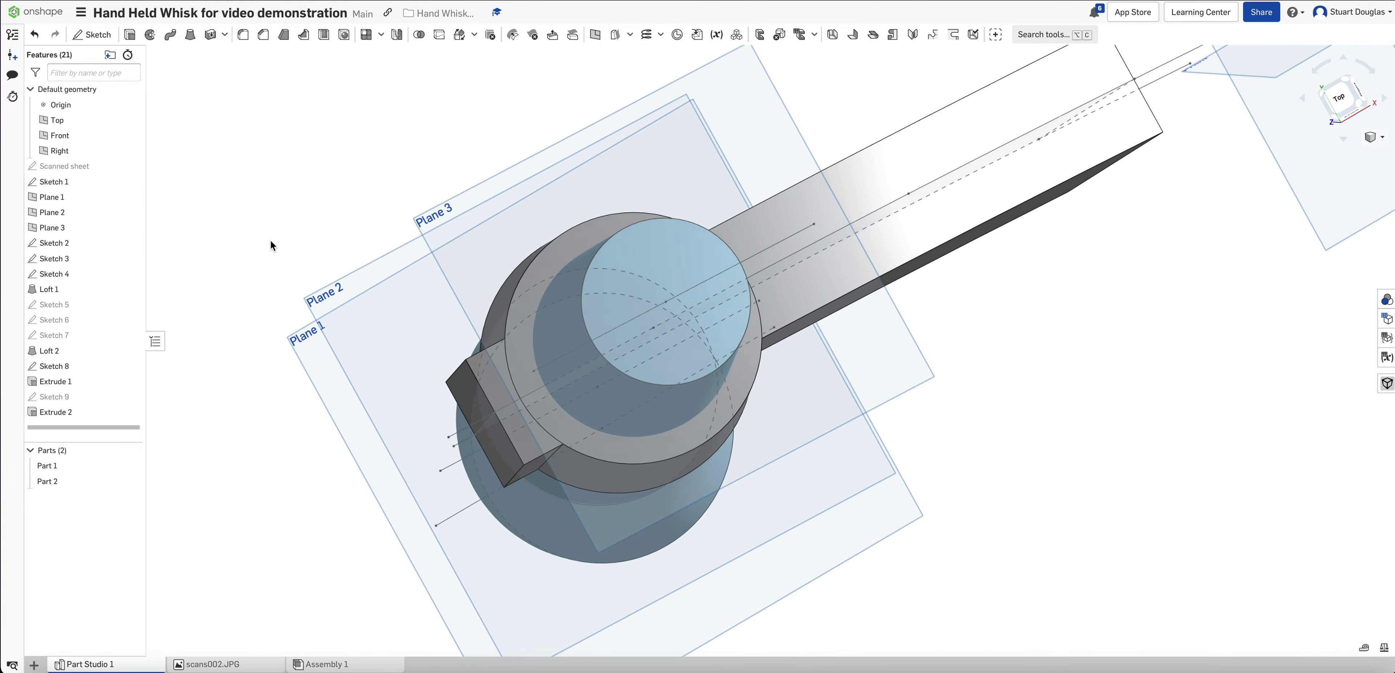
{"action": "left_click", "coordinate": [131, 166]}
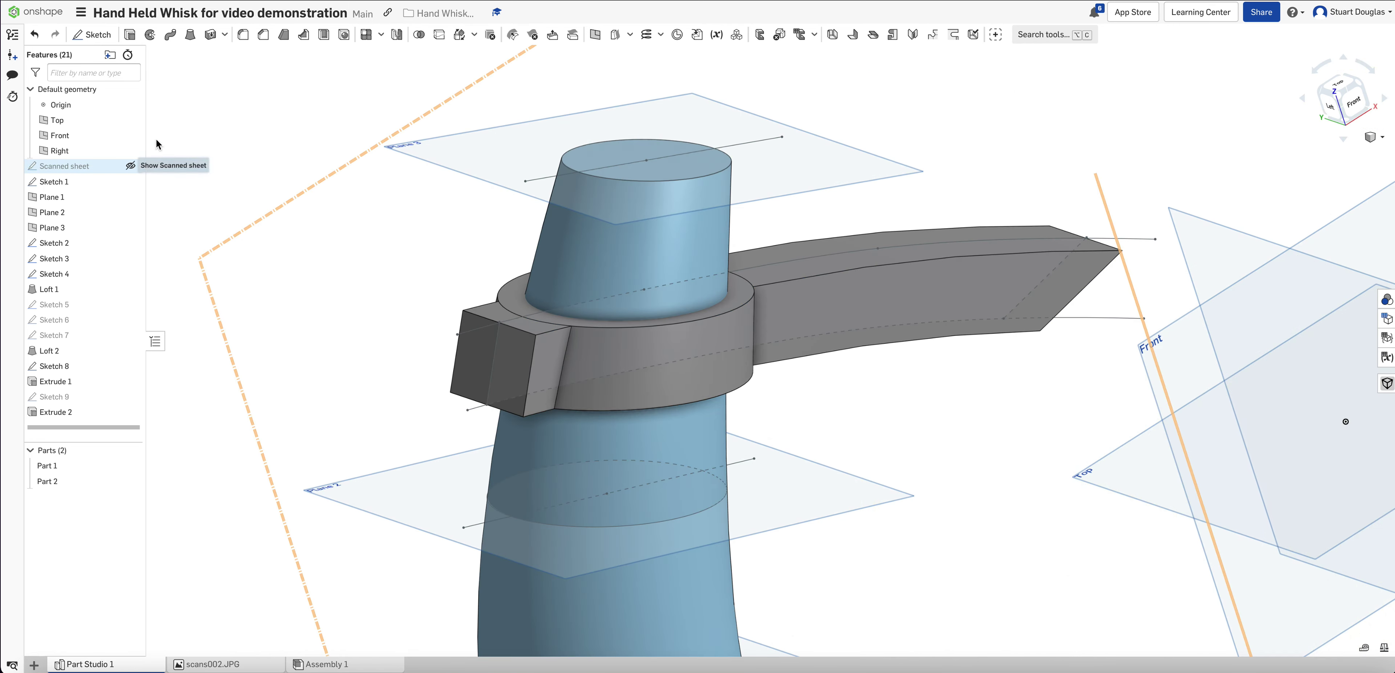
{"action": "mouse_move", "coordinate": [281, 149]}
{"action": "right_mouse_down"}
{"action": "mouse_move", "coordinate": [256, 134]}
{"action": "mouse_move", "coordinate": [271, 241]}
{"action": "mouse_move", "coordinate": [248, 149]}
{"action": "mouse_move", "coordinate": [264, 159]}
{"action": "right_mouse_up"}
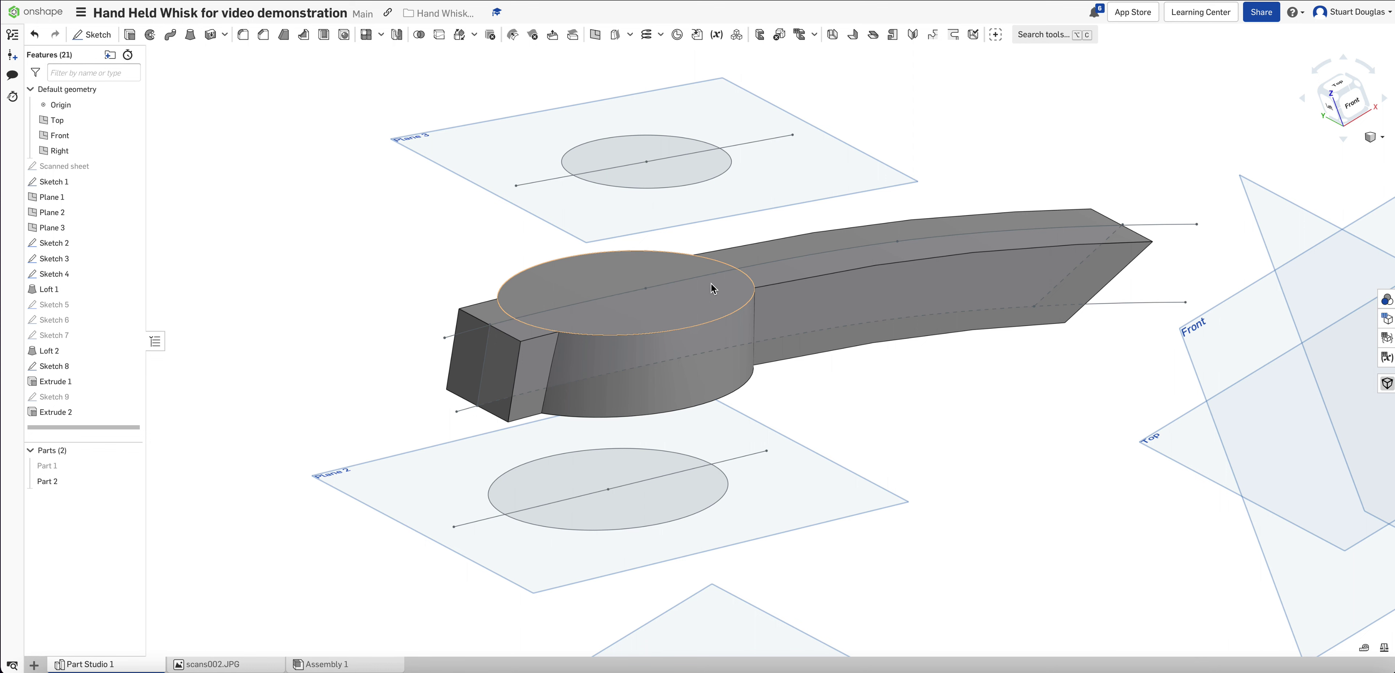
{"action": "left_click", "coordinate": [131, 467]}
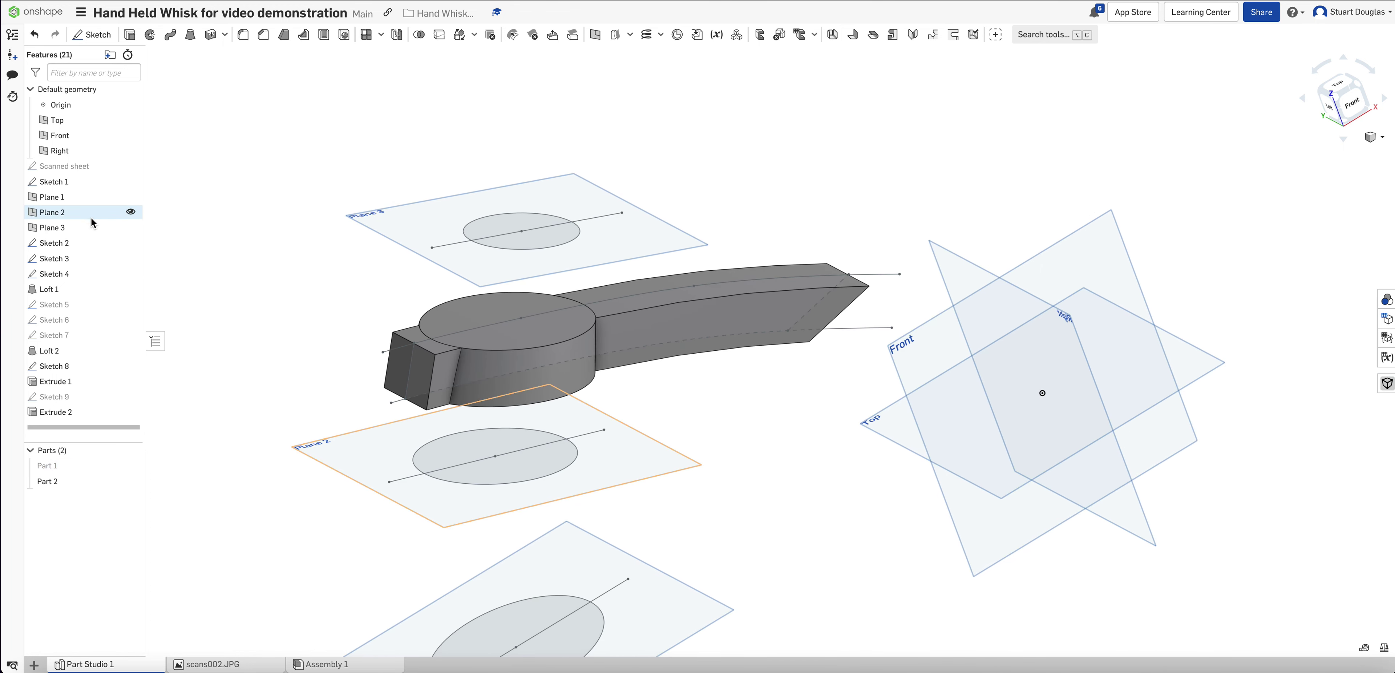
{"action": "left_click", "coordinate": [130, 465]}
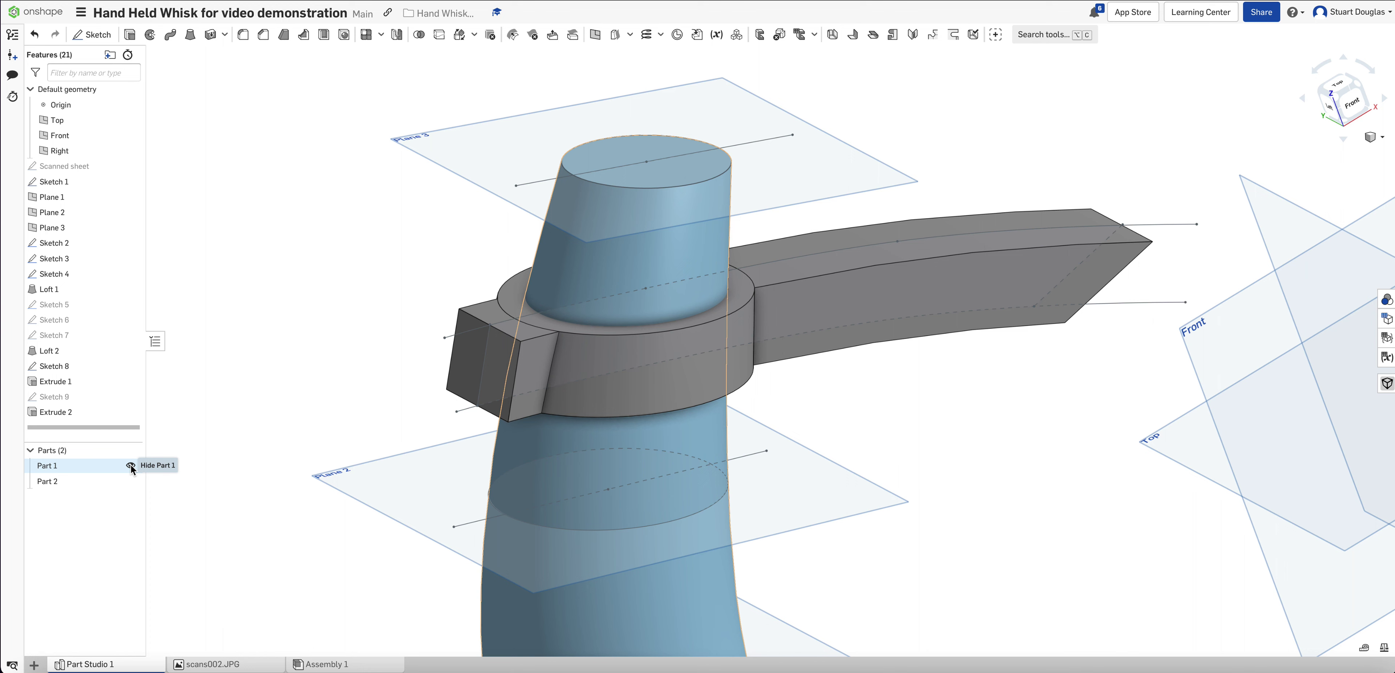
{"action": "left_click", "coordinate": [131, 465]}
{"action": "scroll", "coordinate": [249, 383], "scroll_direction": "down", "scroll_amount": 4}
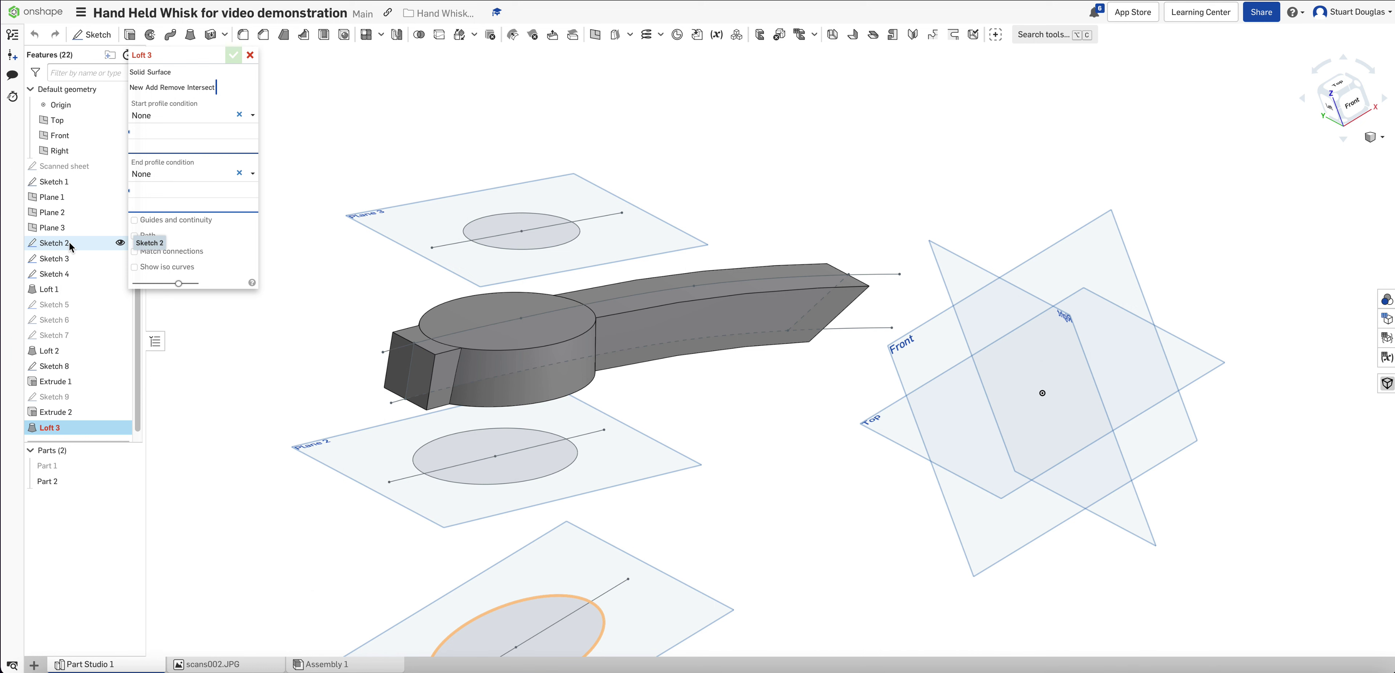
Preview a loft through Sketches 2, 3 and 4, then cancel it
{"action": "left_click", "coordinate": [191, 36]}
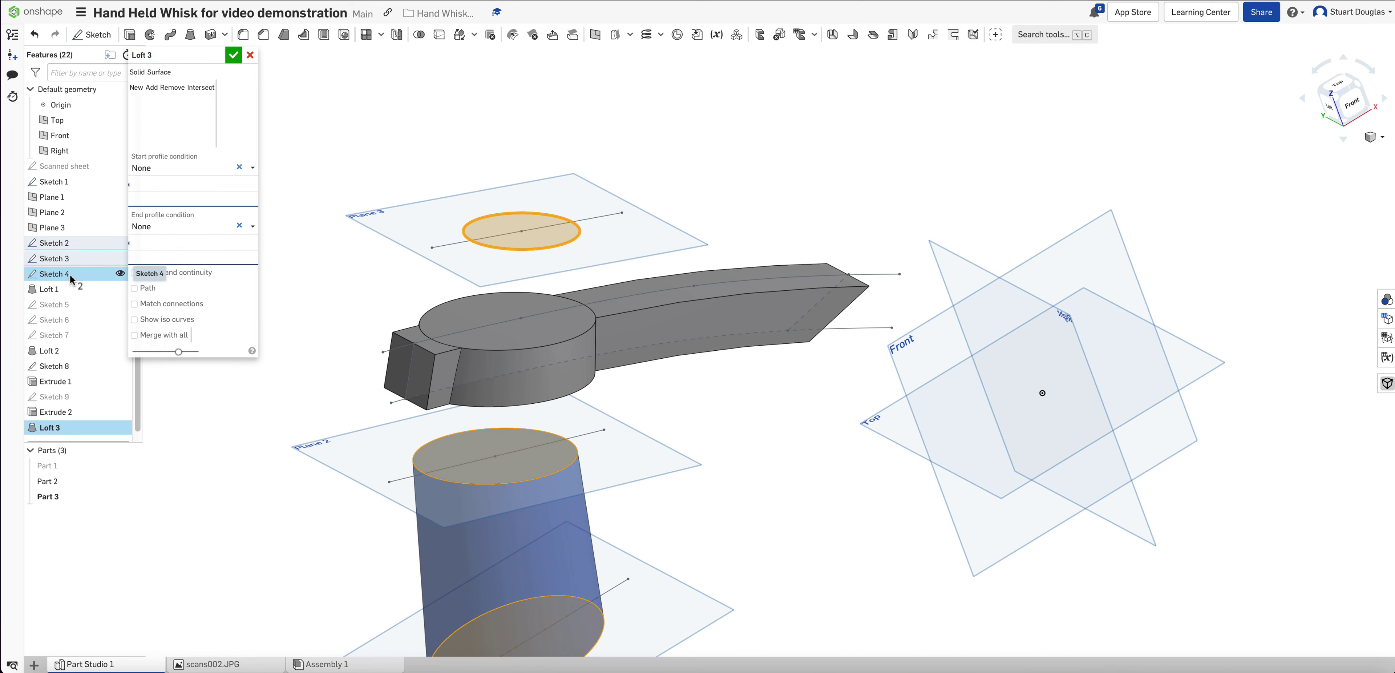
{"action": "left_click", "coordinate": [69, 245]}
{"action": "left_click", "coordinate": [65, 261]}
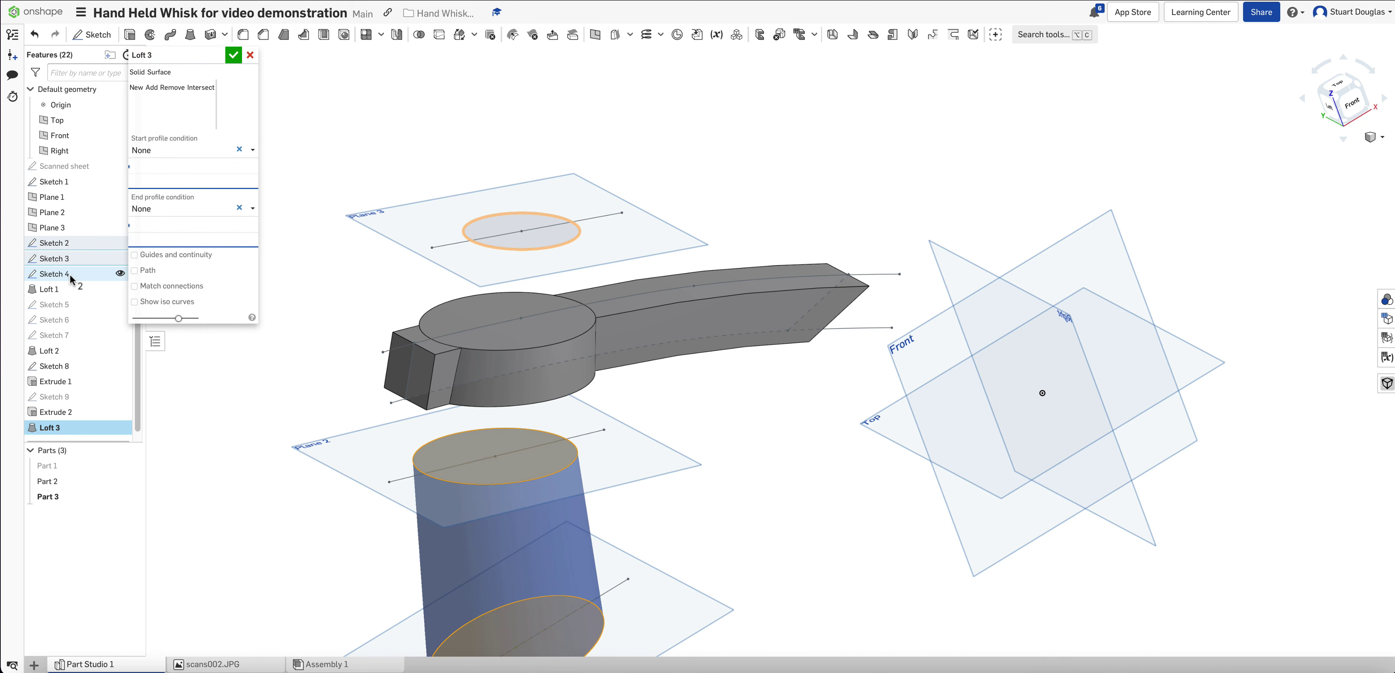
{"action": "left_click", "coordinate": [71, 275]}
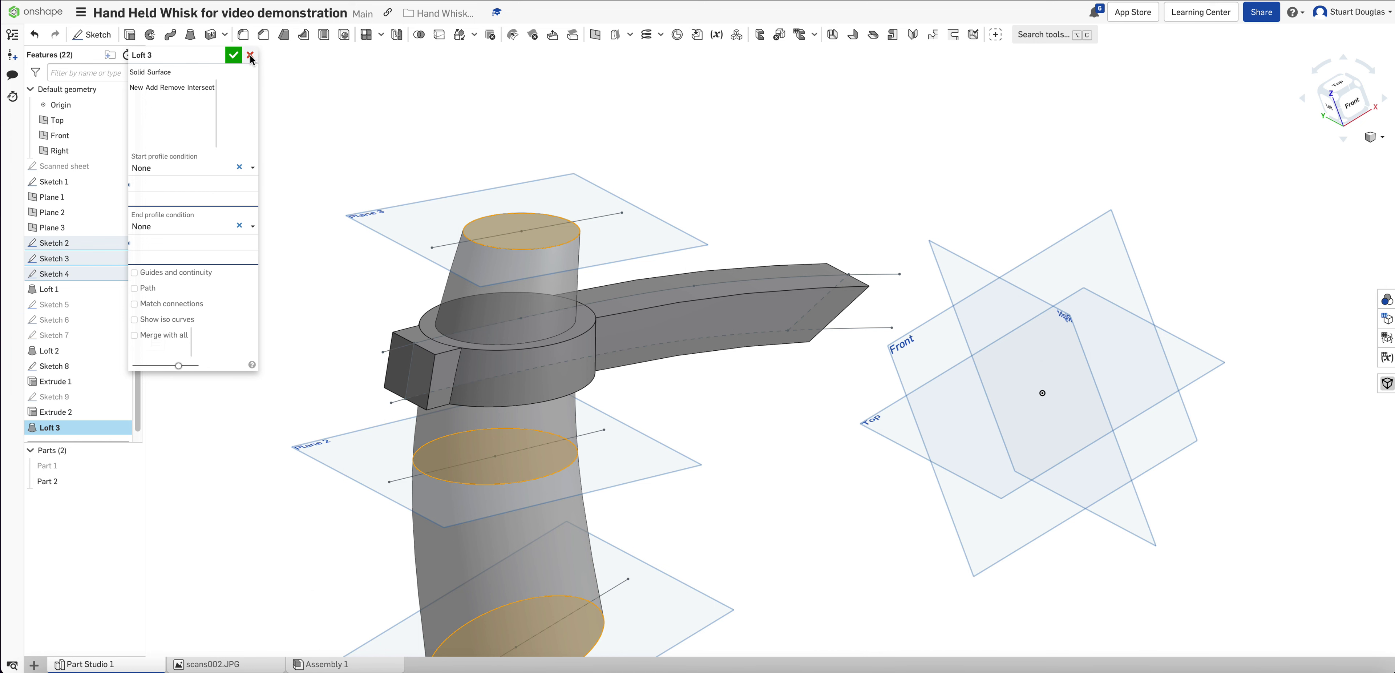
{"action": "left_click", "coordinate": [250, 55]}
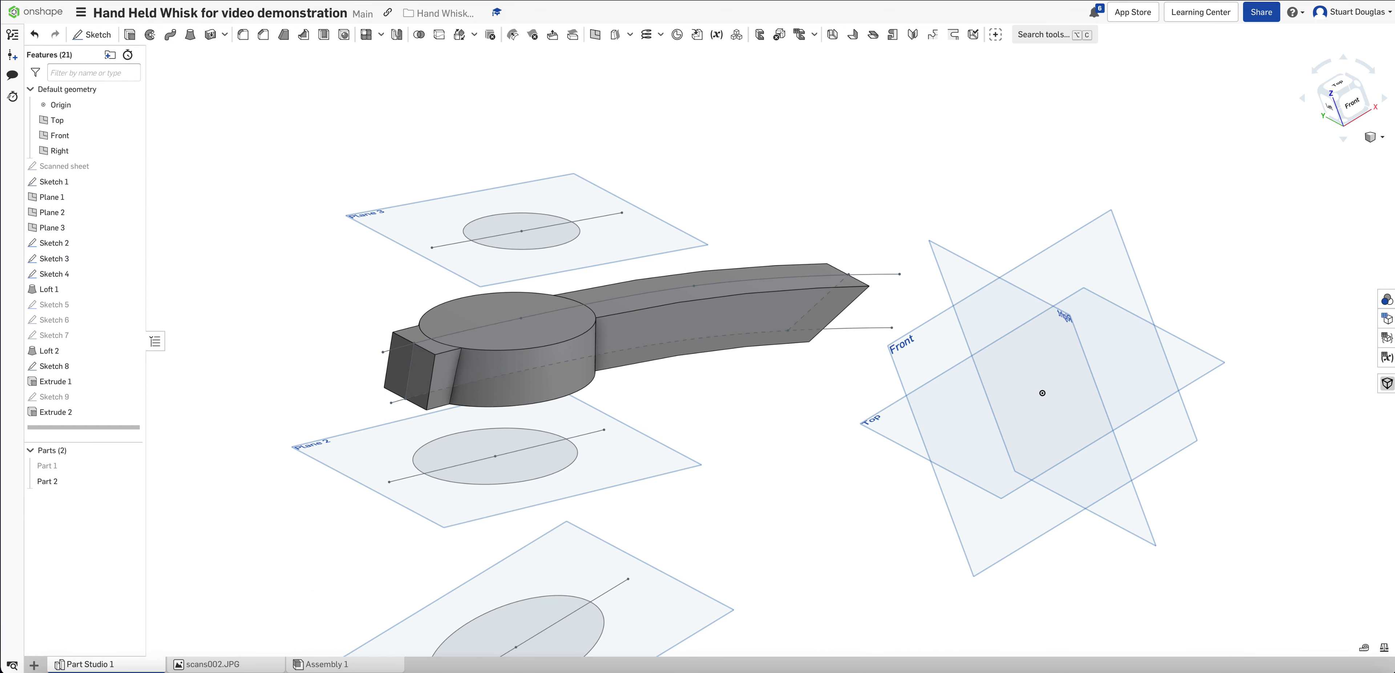